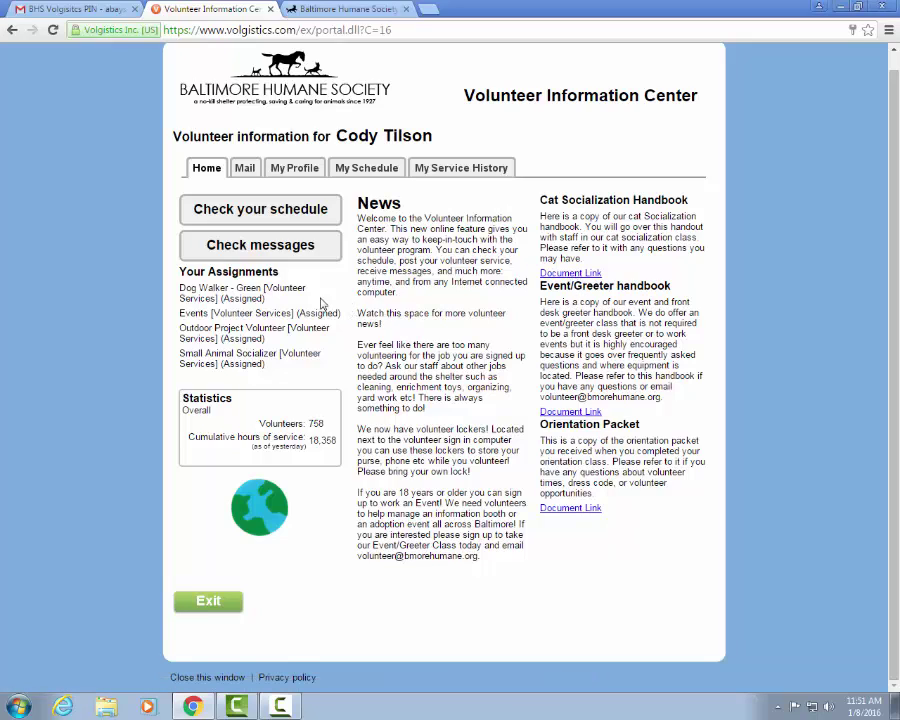
Check the volunteer portal's mail, and review the profile's contact information, demographics, skills and availability sections down to the assignment preferences
left_click(242, 170)
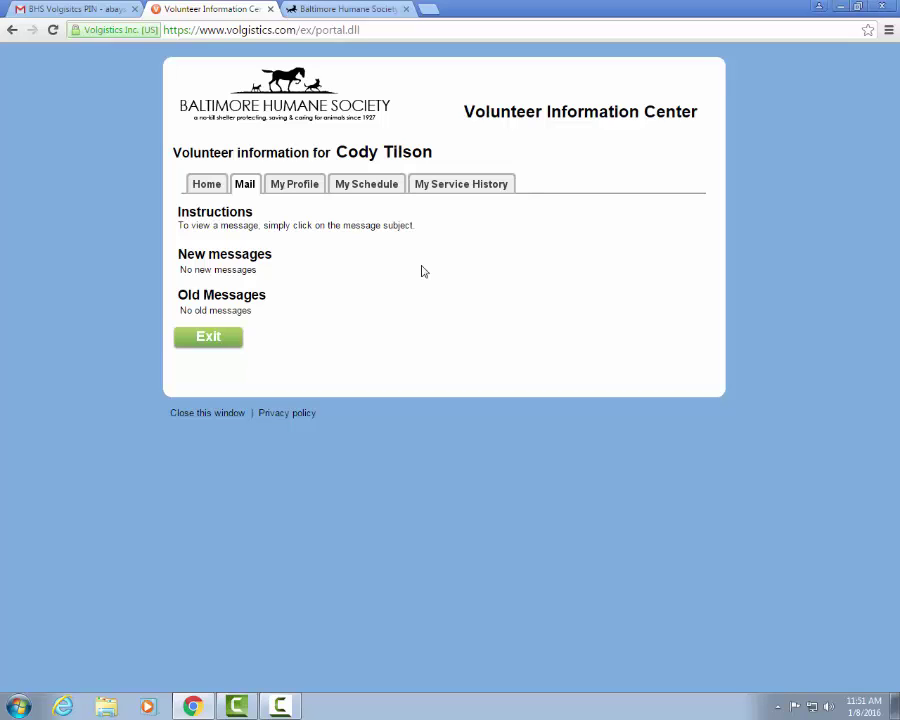
left_click(287, 188)
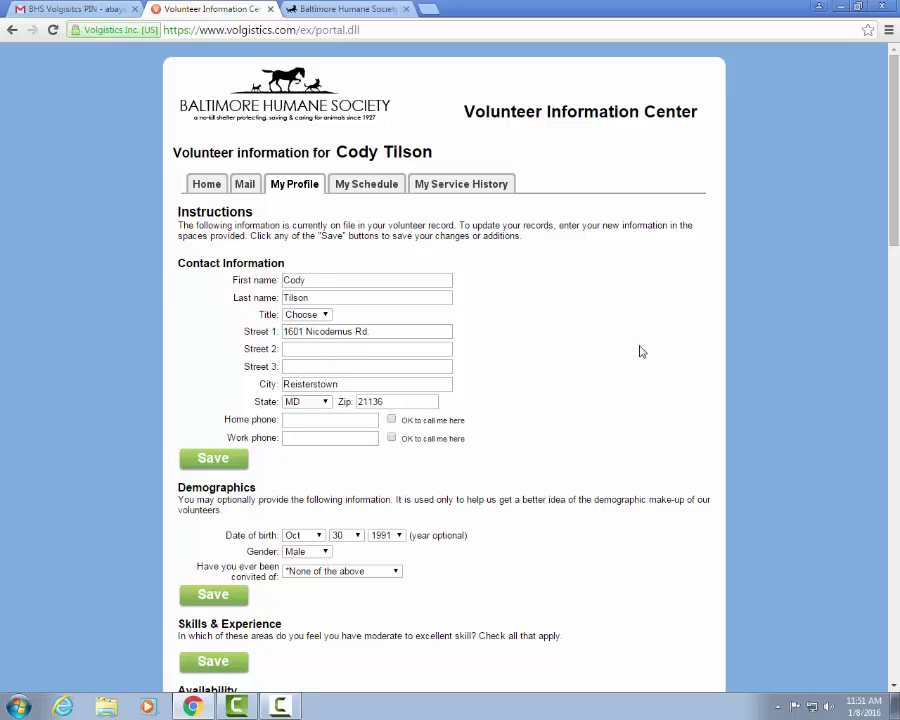
scroll(637, 341, "down", 1)
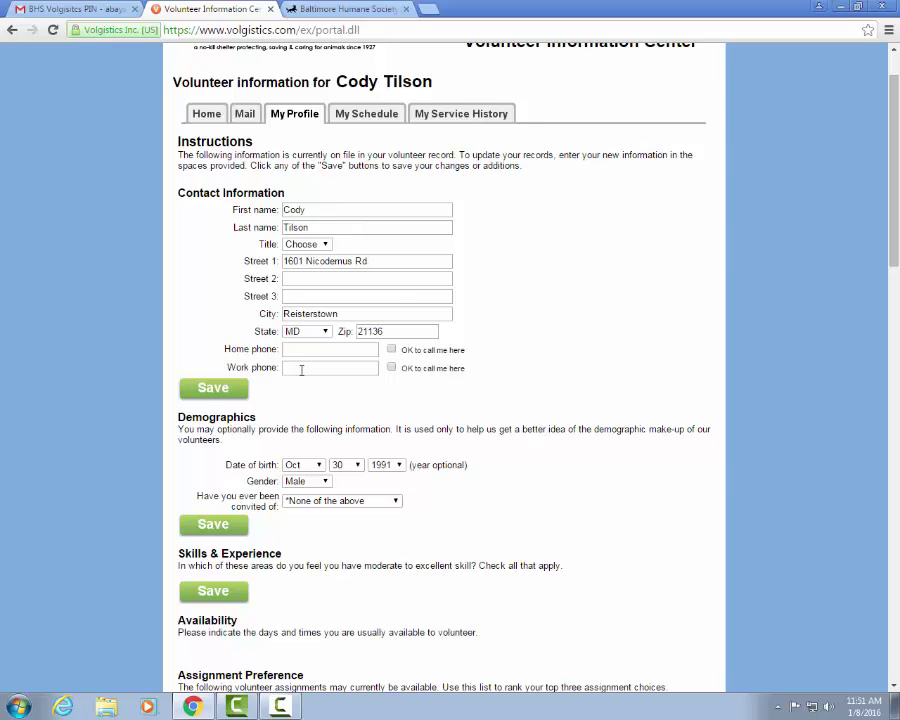
scroll(548, 277, "down", 3)
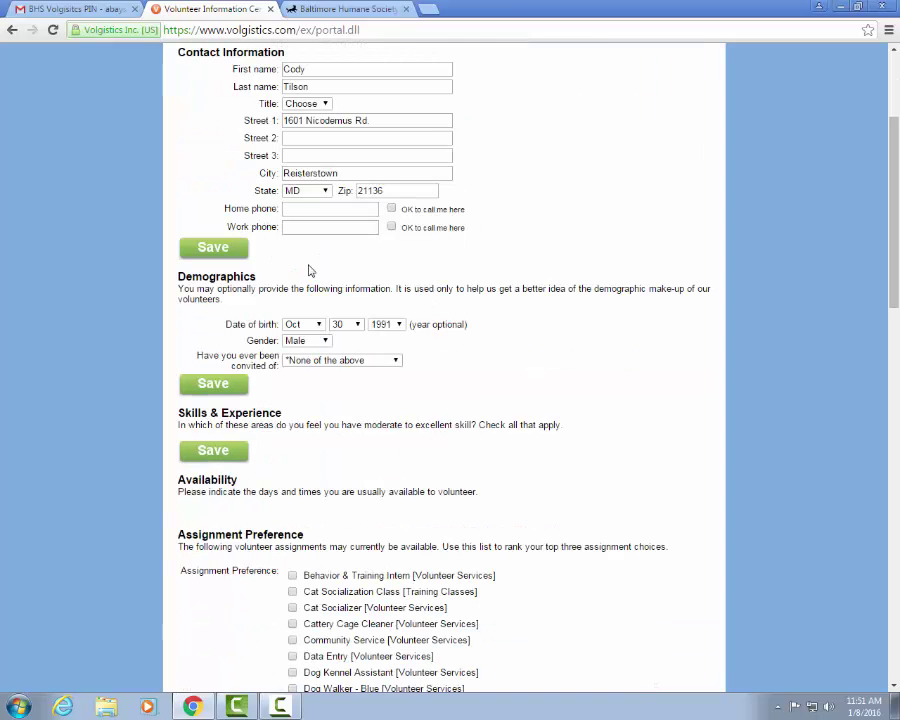
scroll(507, 289, "down", 3)
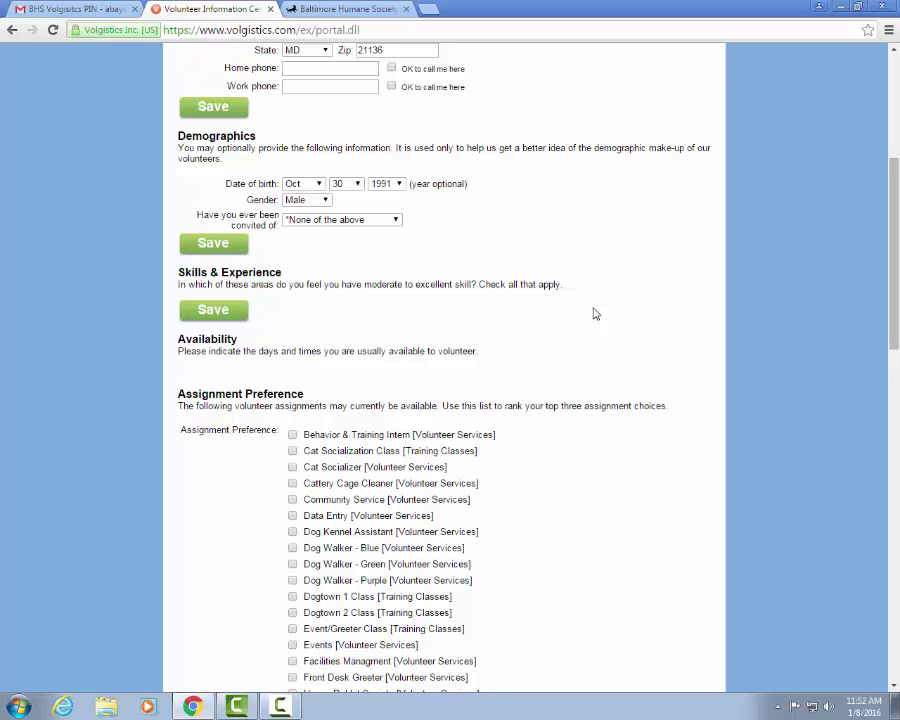
scroll(590, 313, "down", 2)
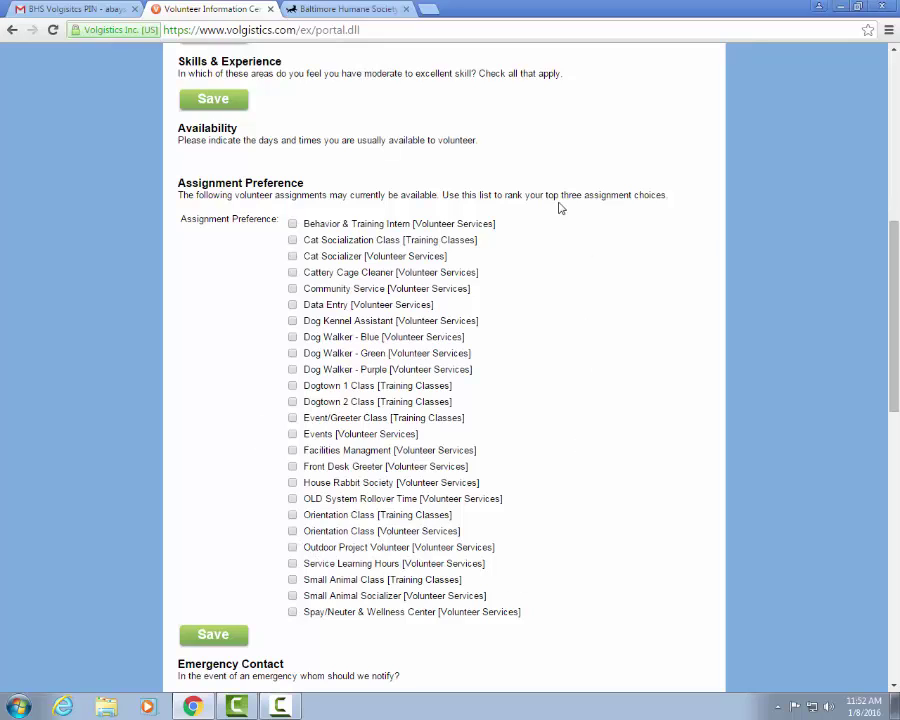
Select Dog Walker - Blue as an assignment preference, and select and clear Cat Socialization Class
left_click(293, 240)
left_click(292, 337)
left_click(292, 240)
Review the profile's emergency contact, employer, photo and web page sections, and save the profile
scroll(542, 335, "down", 5)
scroll(545, 333, "down", 2)
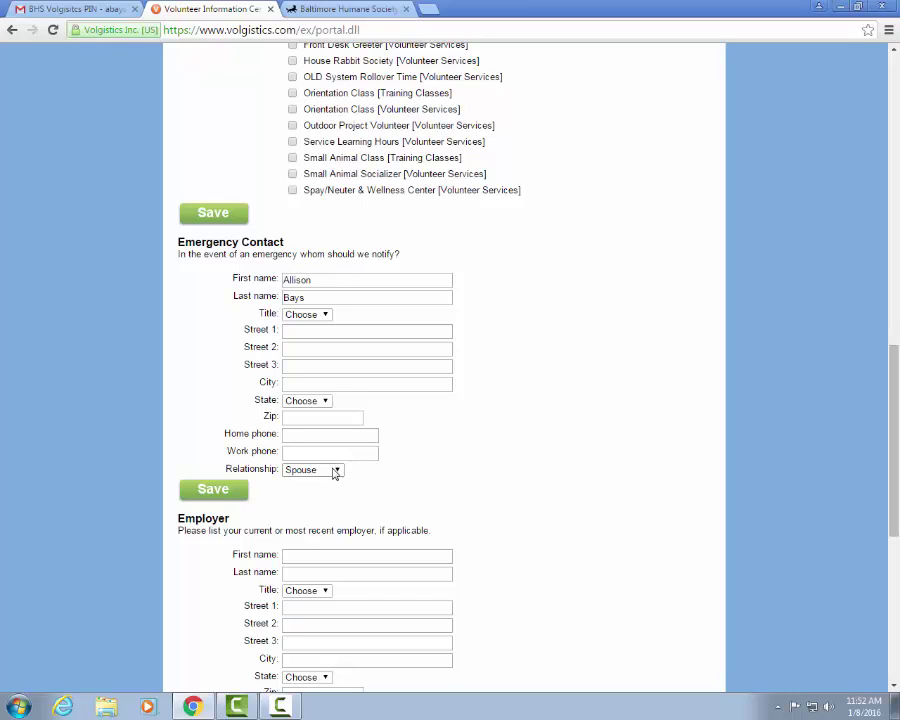
left_click(349, 434)
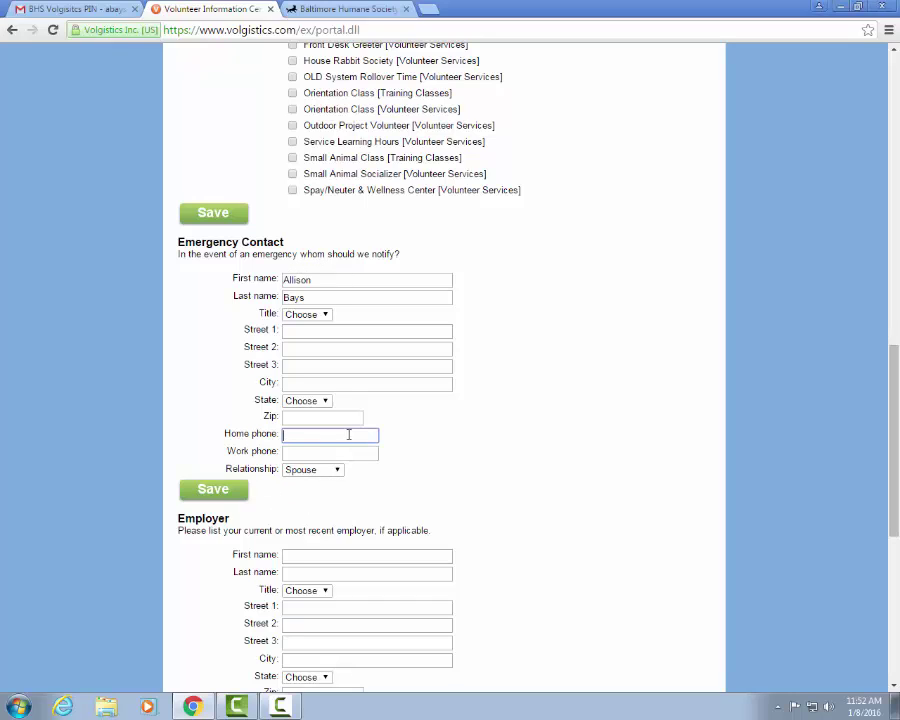
scroll(573, 440, "down", 3)
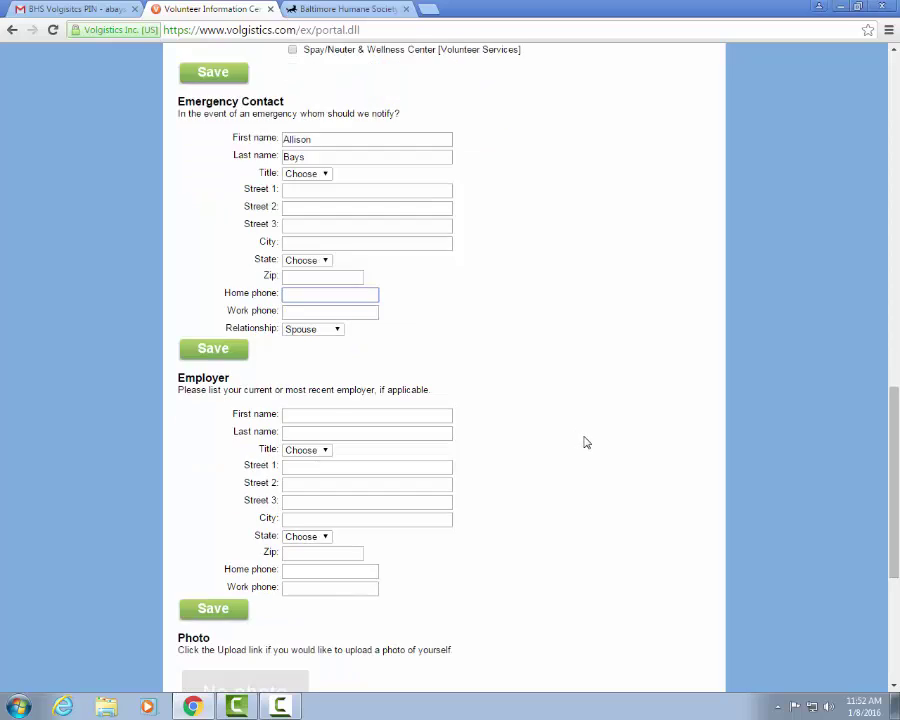
scroll(586, 442, "down", 1)
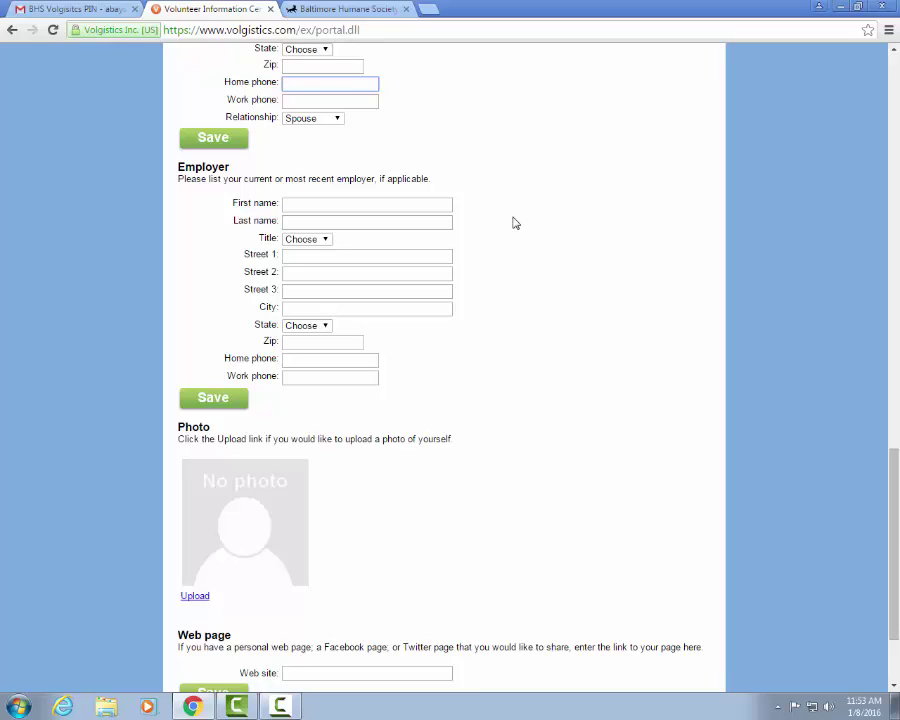
scroll(515, 222, "down", 3)
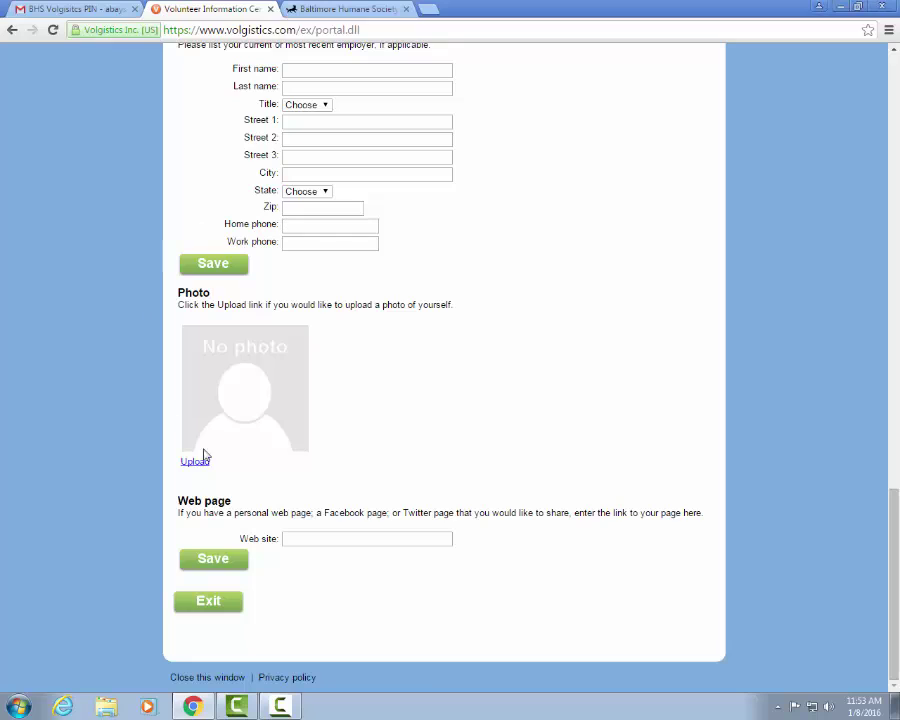
left_click(220, 562)
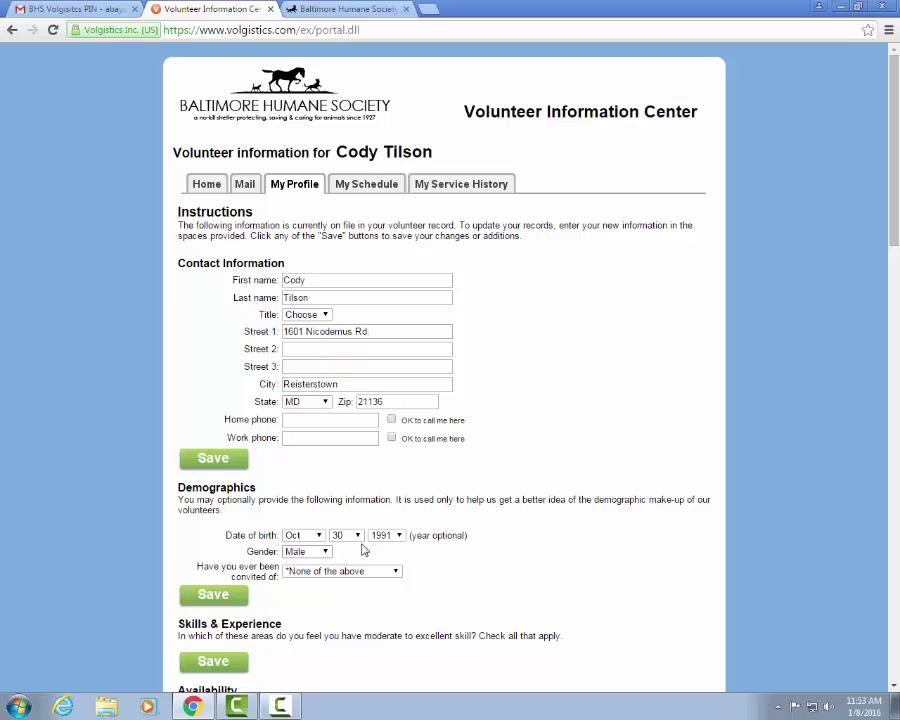
Open the volunteer schedule for Friday, January 8, 2016 and review the Cat Socialization Class opening
left_click(349, 188)
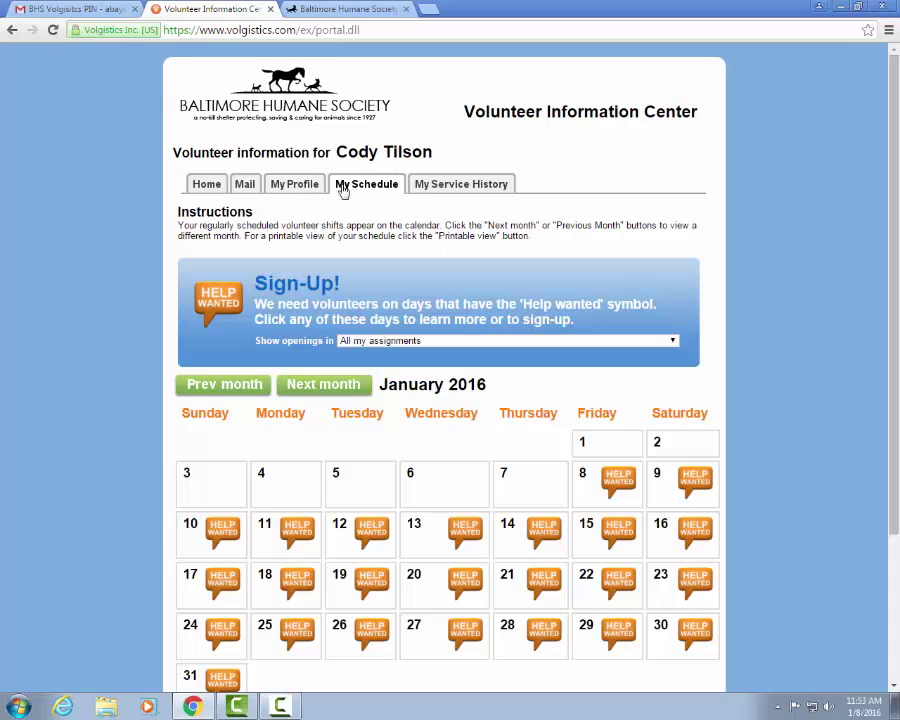
scroll(710, 325, "down", 1)
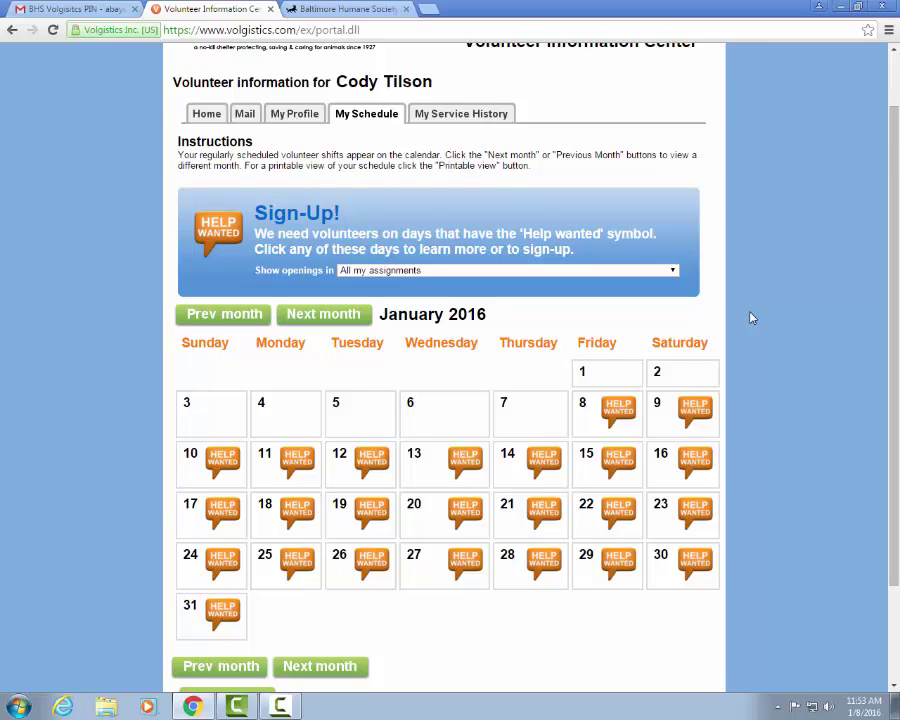
scroll(752, 318, "down", 1)
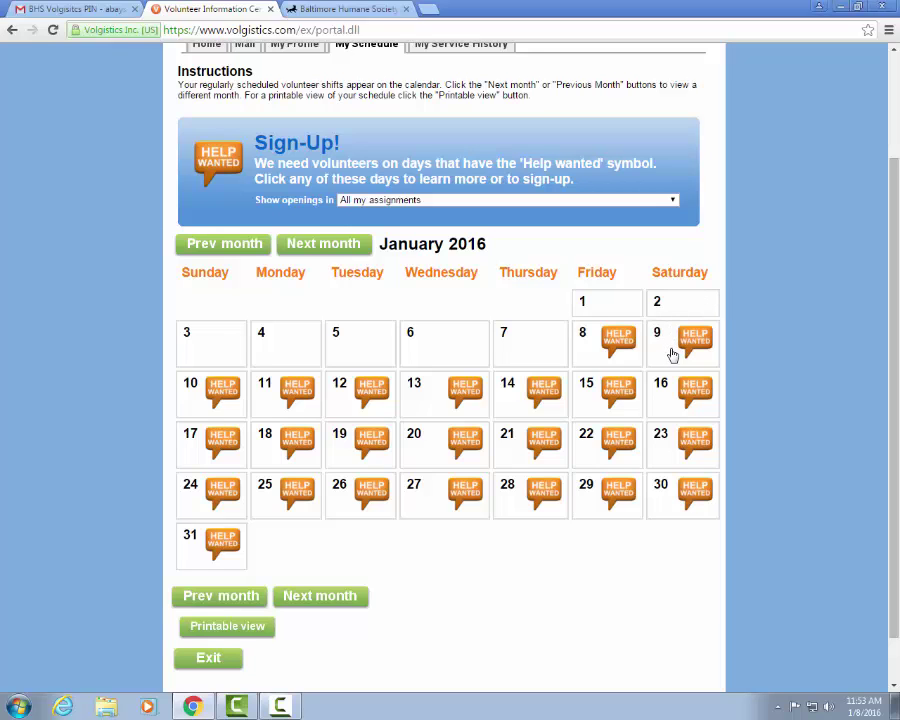
left_click(623, 347)
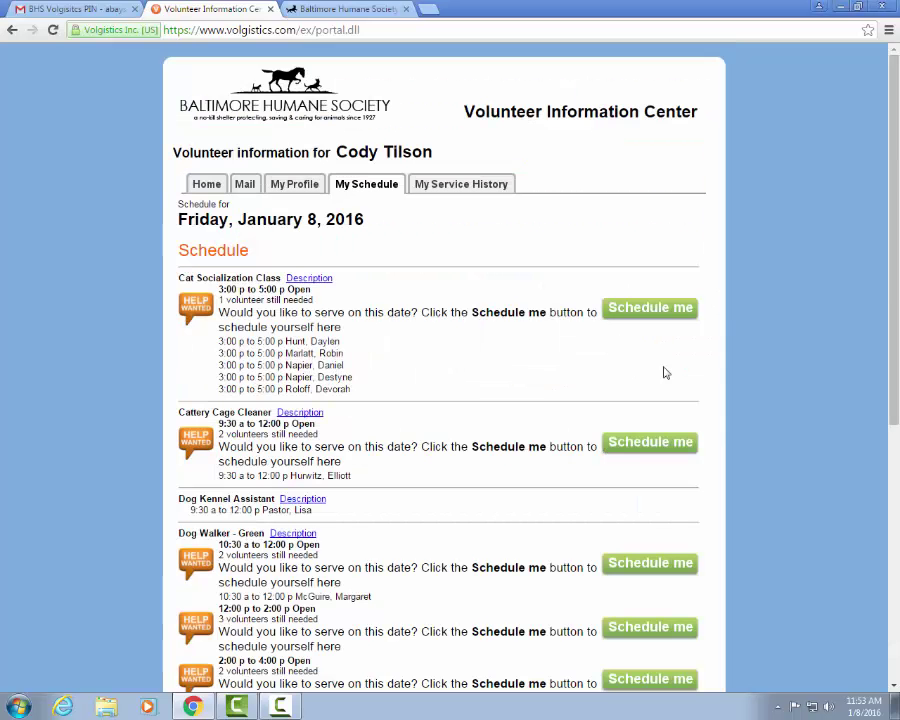
scroll(760, 348, "down", 2)
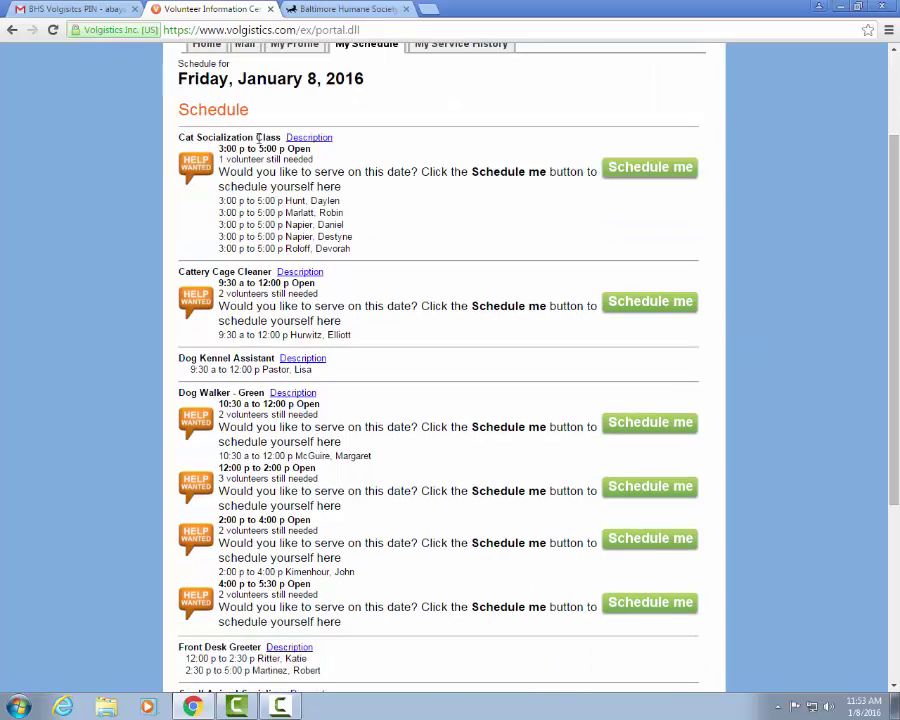
left_click_drag(220, 158, 317, 159)
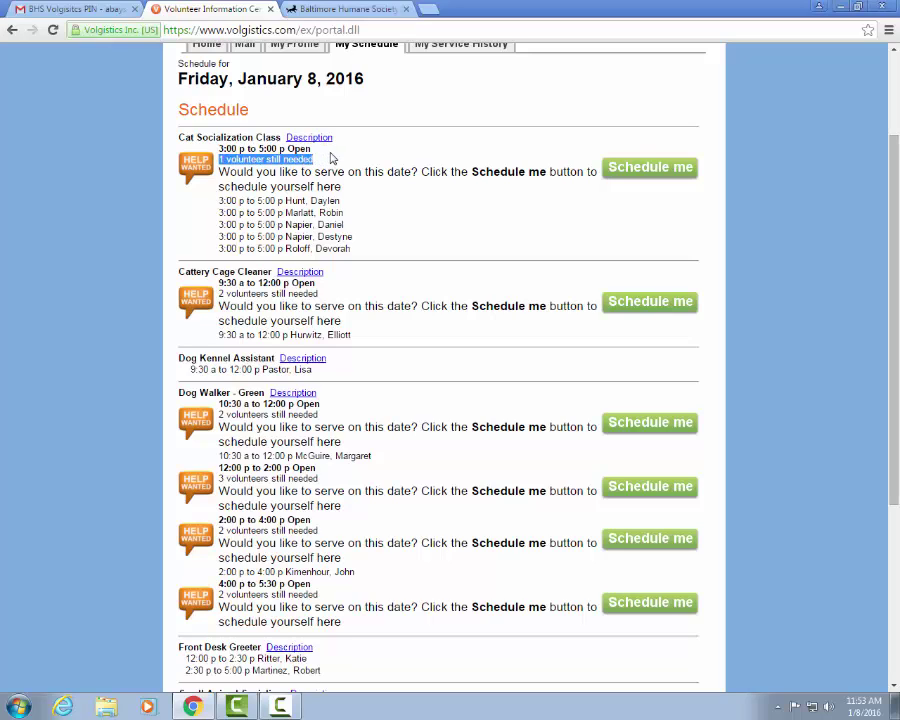
left_click(435, 205)
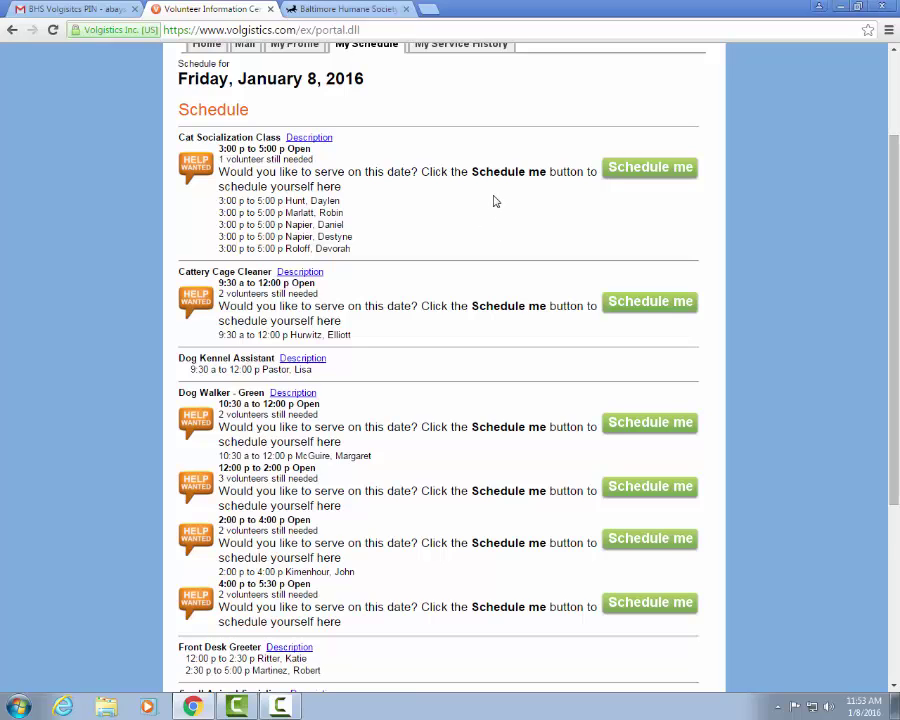
Sign up for the Dog Walker - Green shift from 2:00 p to 4:00 p on January 8, 2016, and return to the calendar
scroll(493, 202, "down", 3)
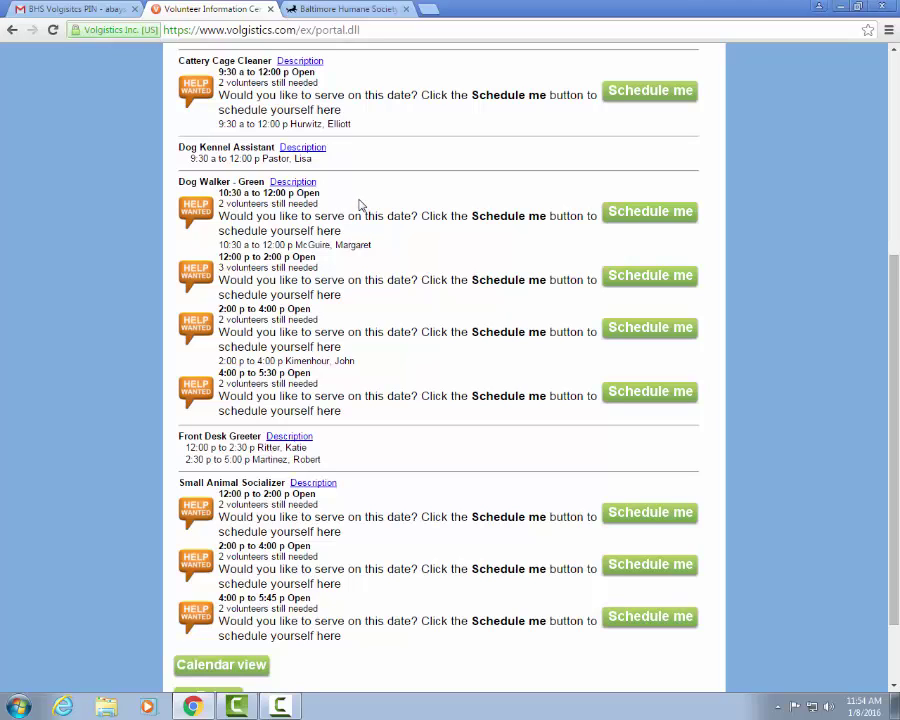
triple_click(237, 311)
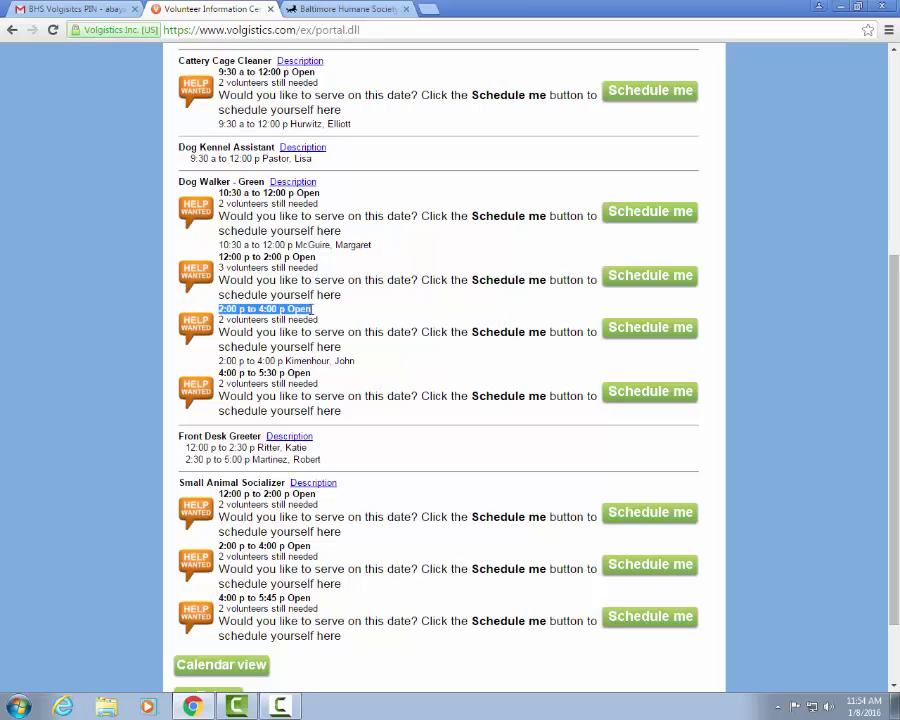
left_click(637, 334)
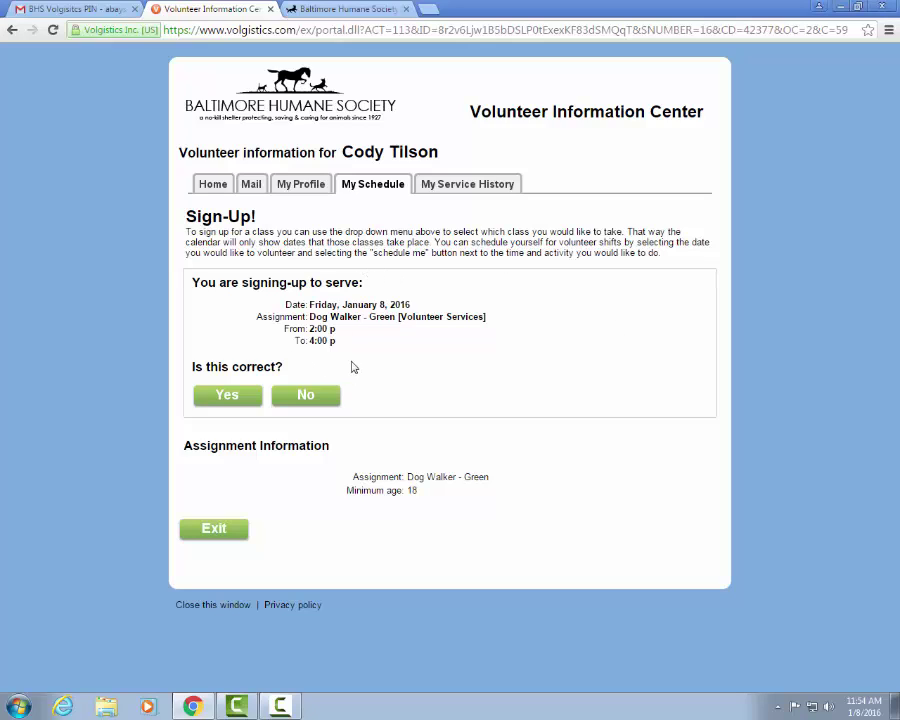
left_click(240, 399)
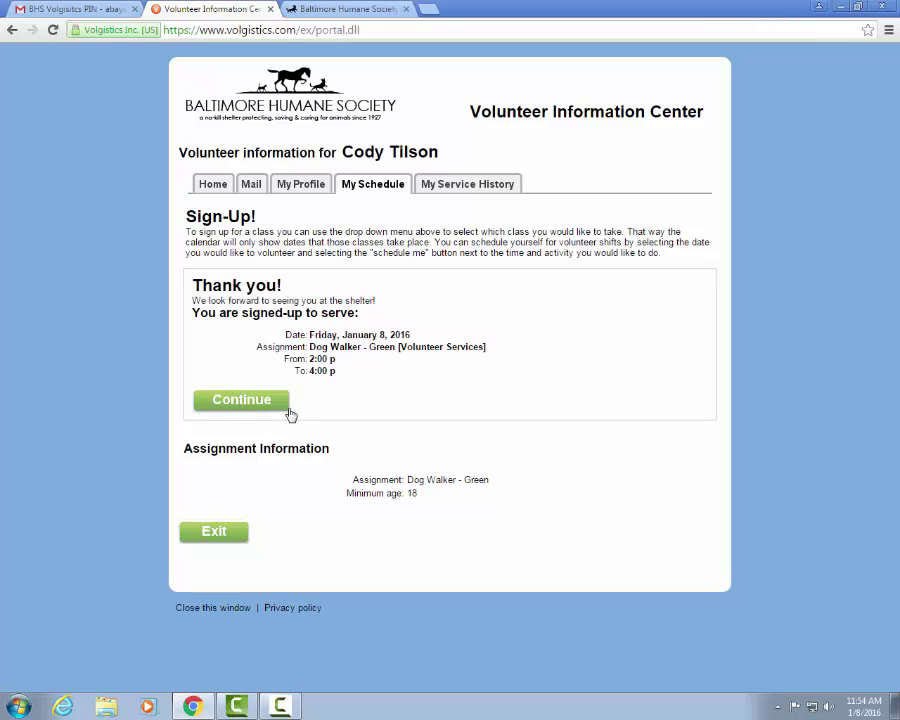
left_click(242, 404)
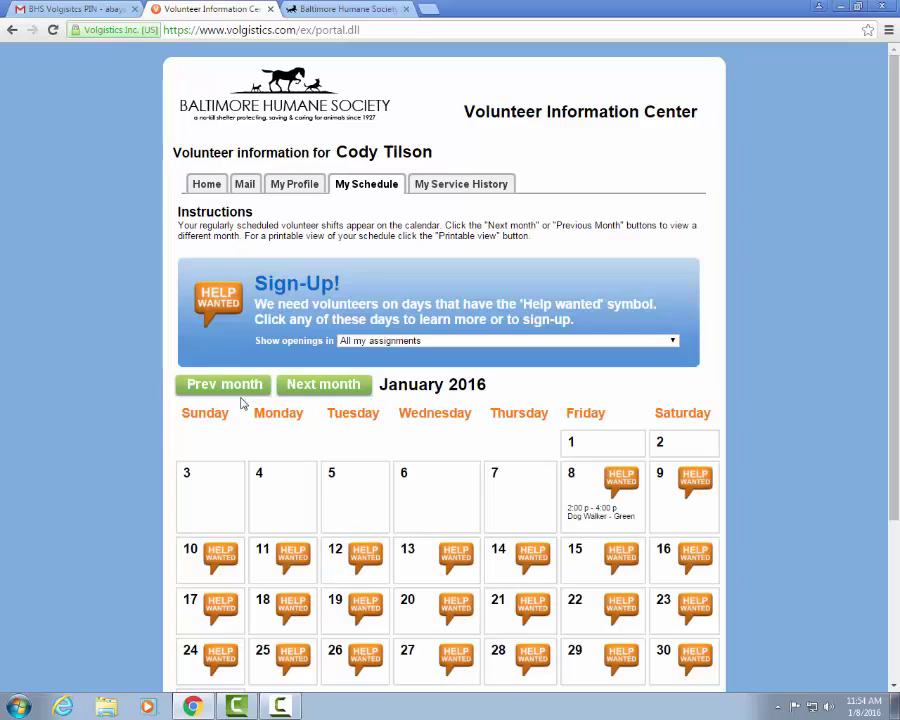
Filter the January 2016 calendar to show only Dog Kennel Assistant openings
scroll(736, 418, "down", 1)
scroll(736, 418, "down", 2)
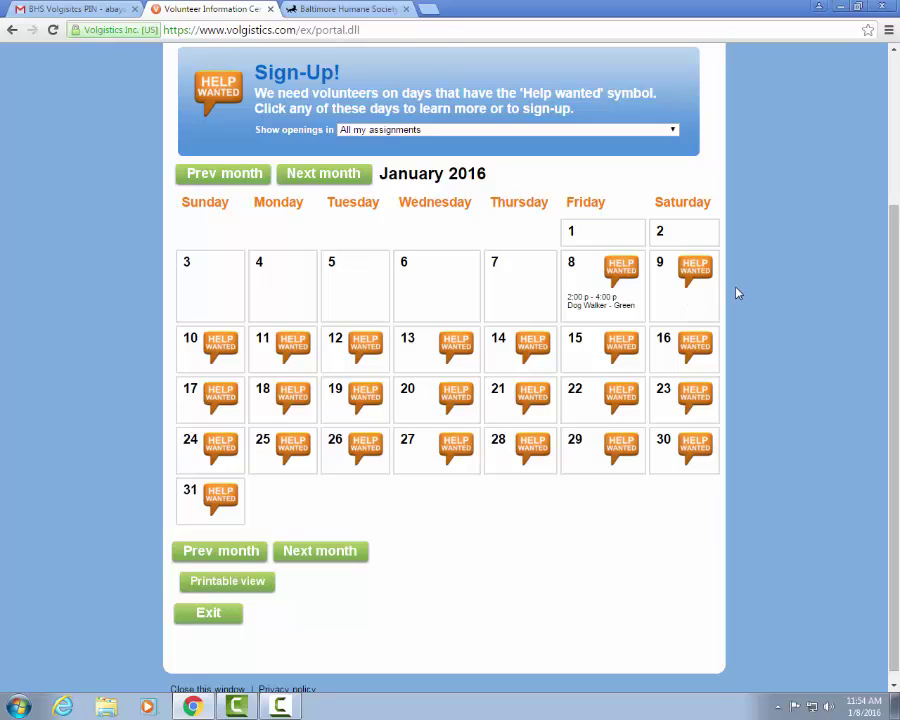
scroll(737, 293, "up", 1)
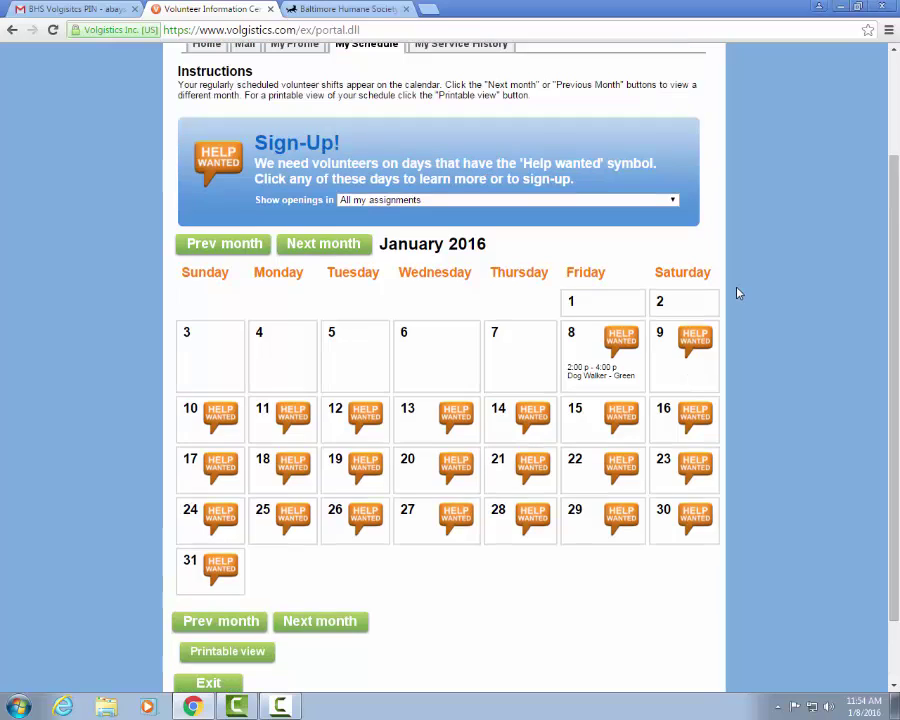
left_click(443, 201)
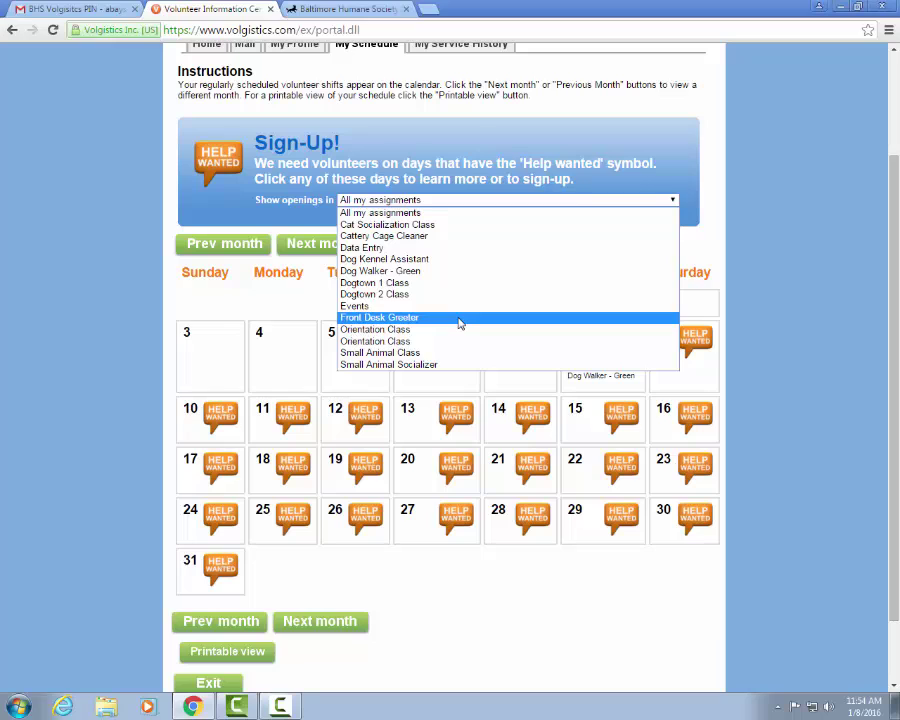
left_click(418, 262)
Sign up for the Dog Kennel Assistant shift from 9:30 a to 12:00 p on Friday, January 29, 2016
scroll(775, 308, "down", 1)
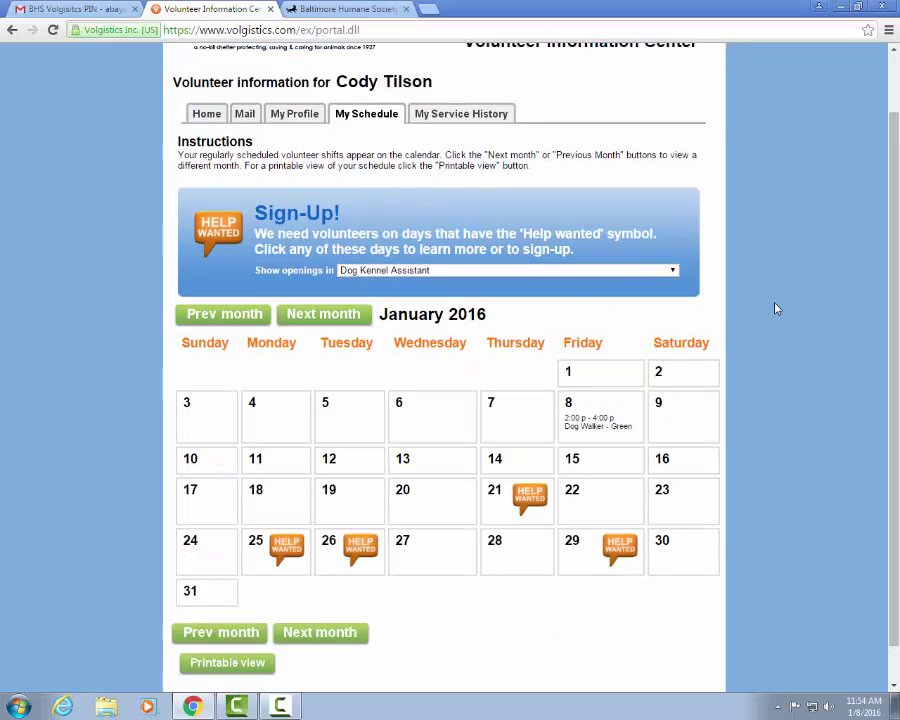
scroll(775, 308, "down", 1)
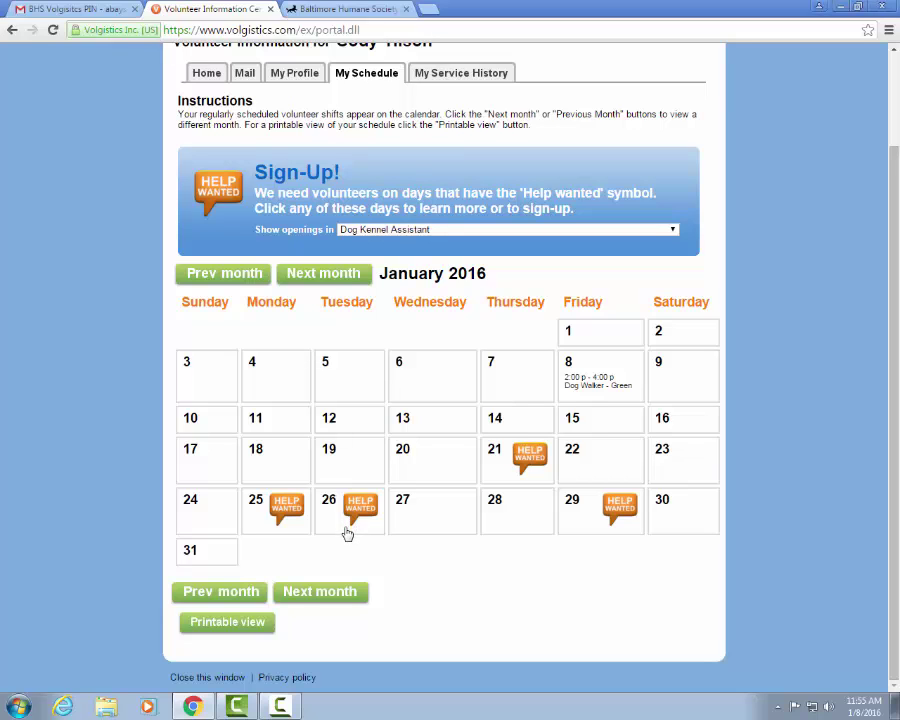
left_click(612, 516)
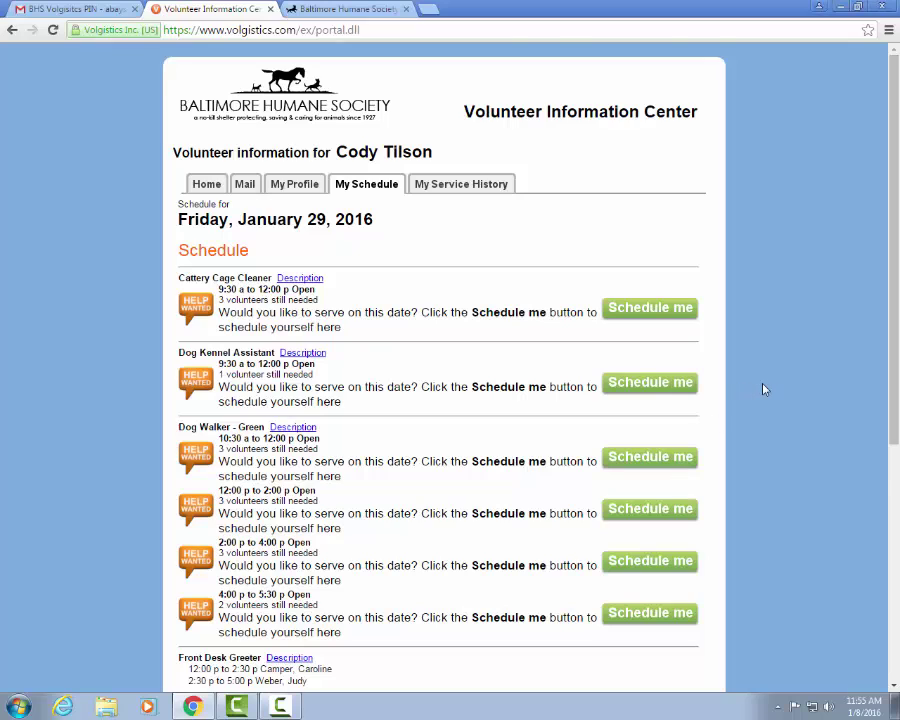
scroll(763, 390, "down", 1)
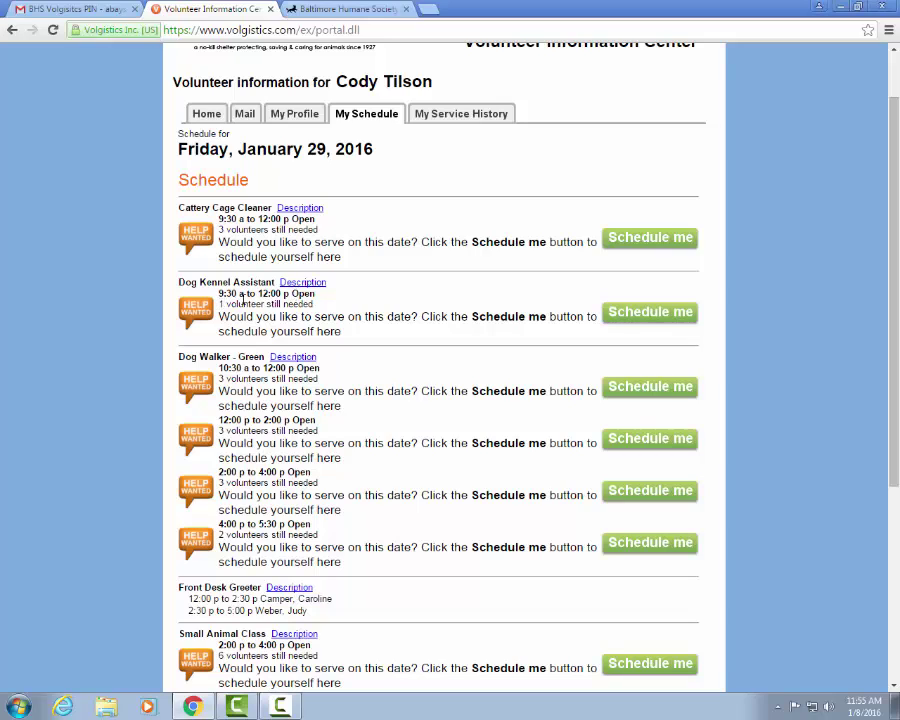
left_click_drag(219, 304, 318, 304)
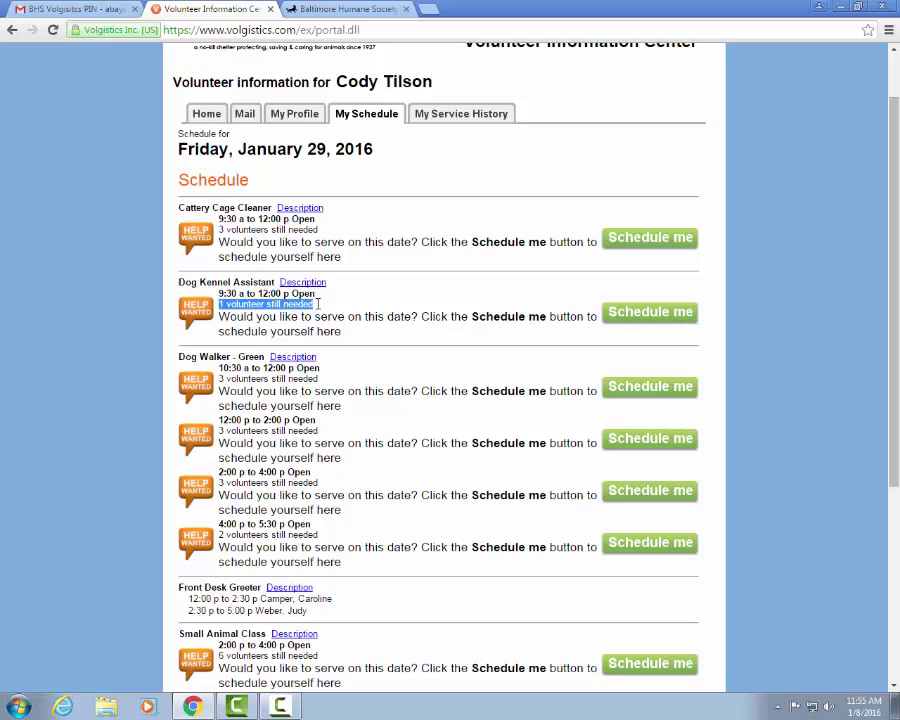
left_click(322, 310)
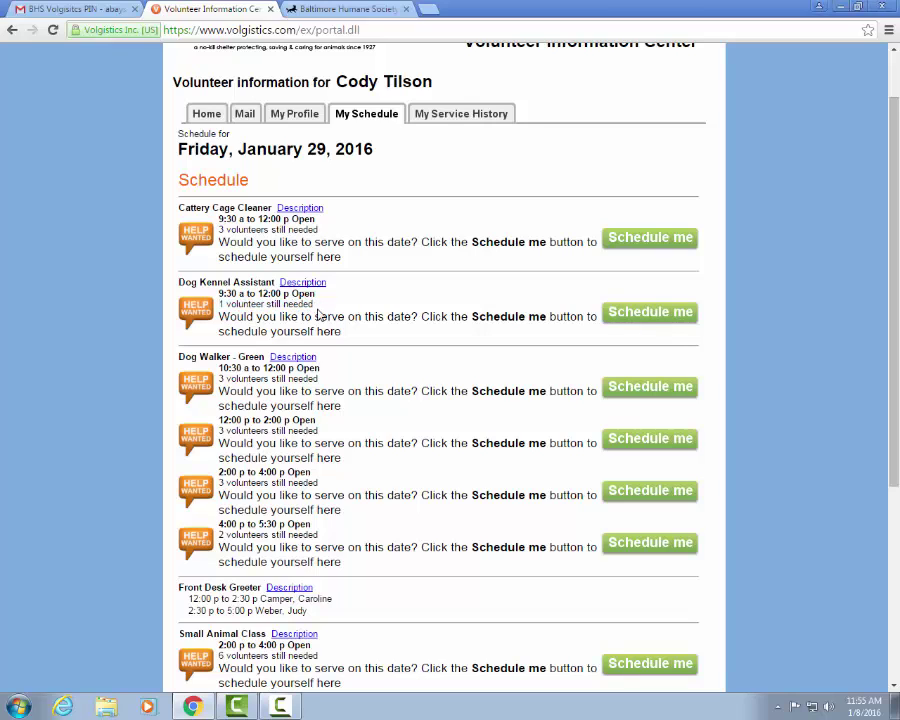
left_click(634, 314)
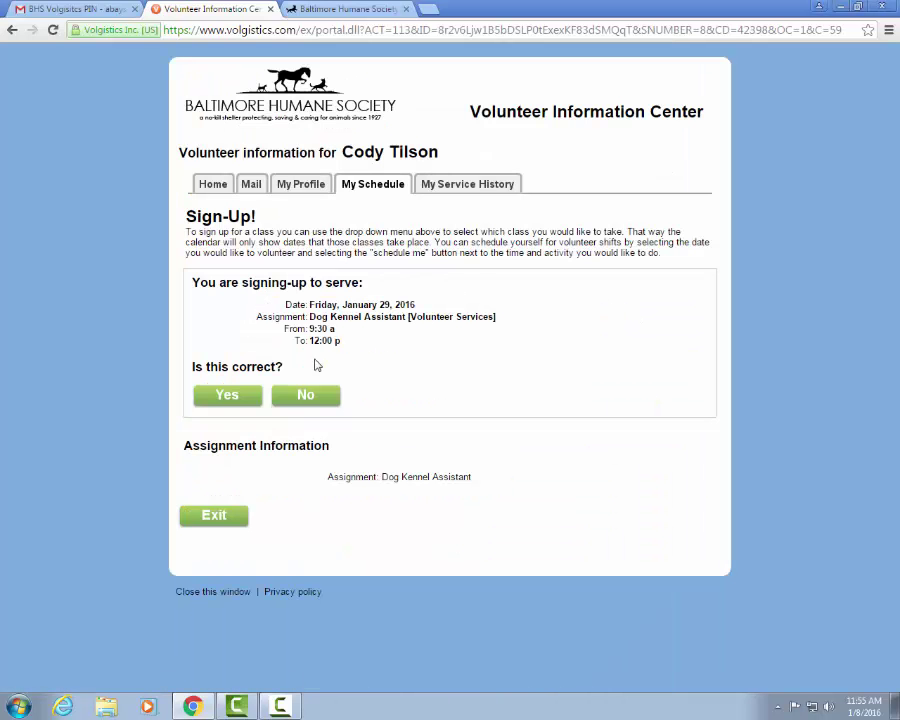
left_click(244, 400)
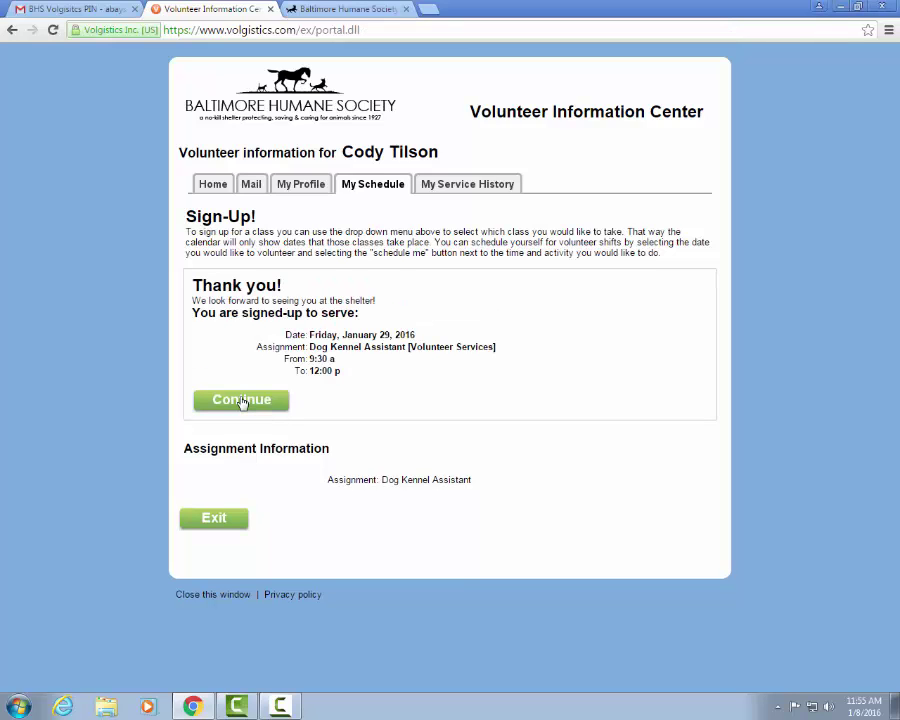
Return to the schedule, remove the volunteer from the January 29, 2016 Dog Kennel Assistant shift, and review the January calendar
left_click(238, 401)
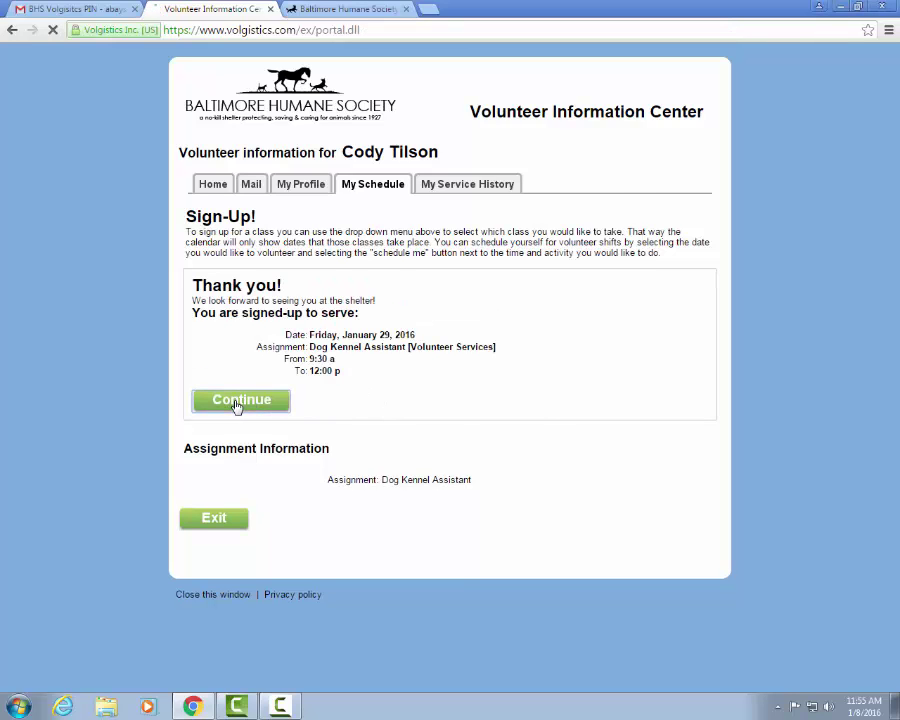
scroll(784, 410, "down", 2)
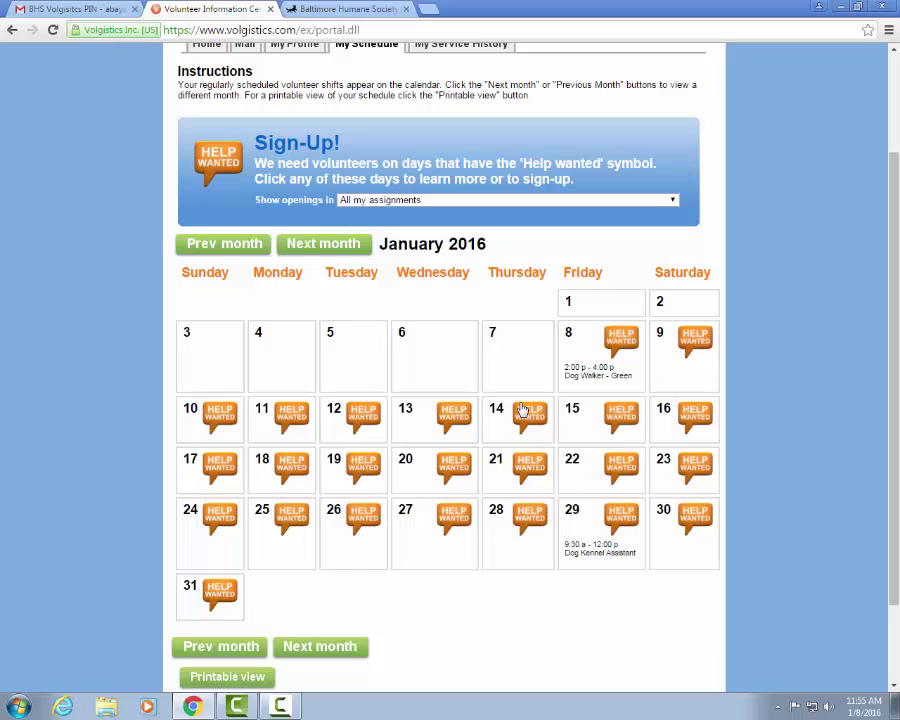
left_click(594, 531)
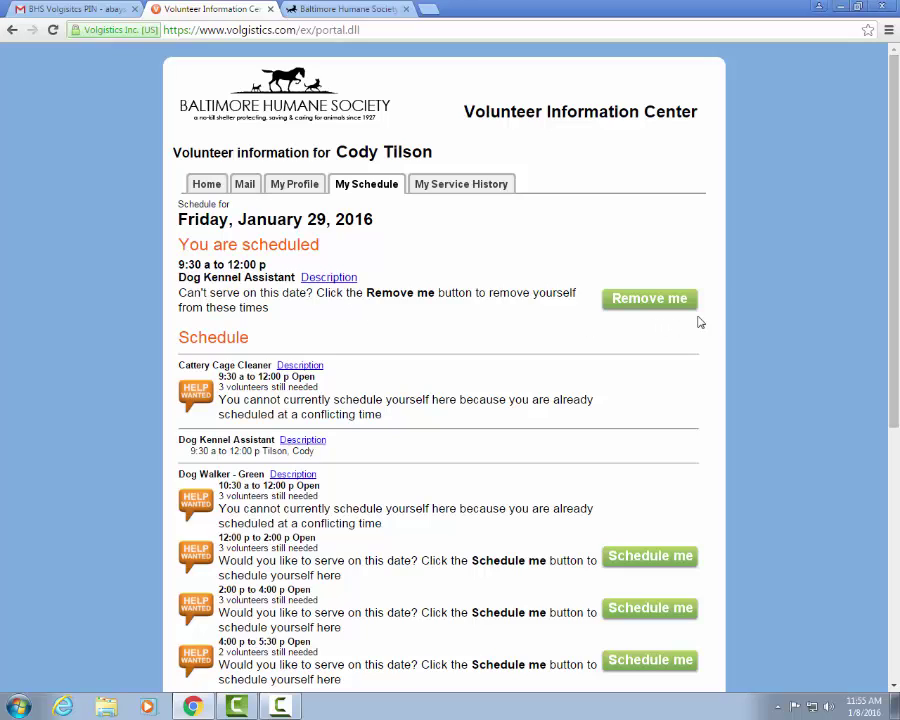
left_click(648, 301)
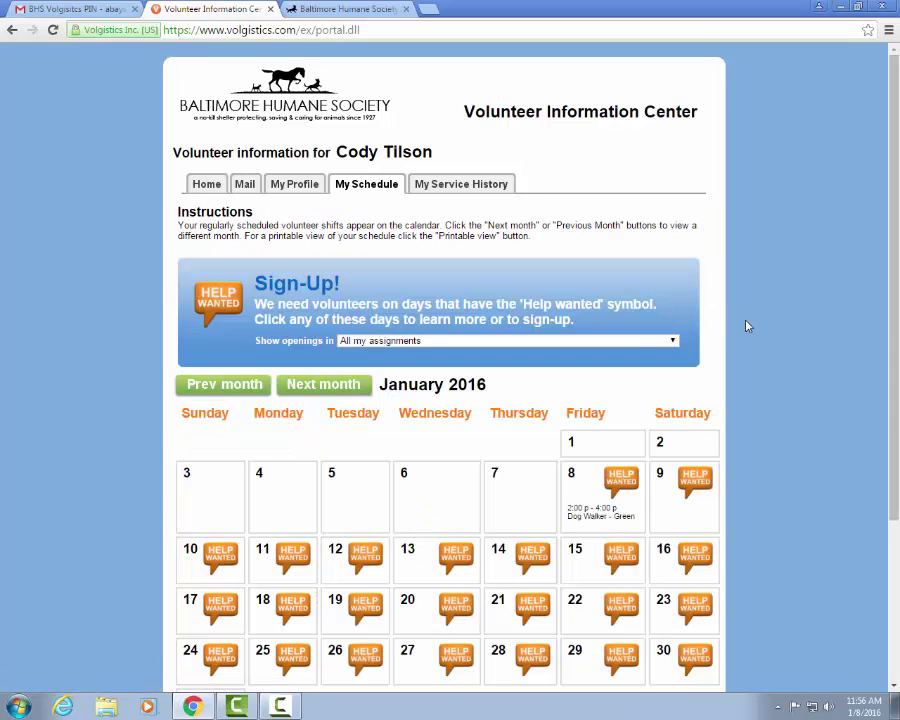
scroll(745, 326, "down", 2)
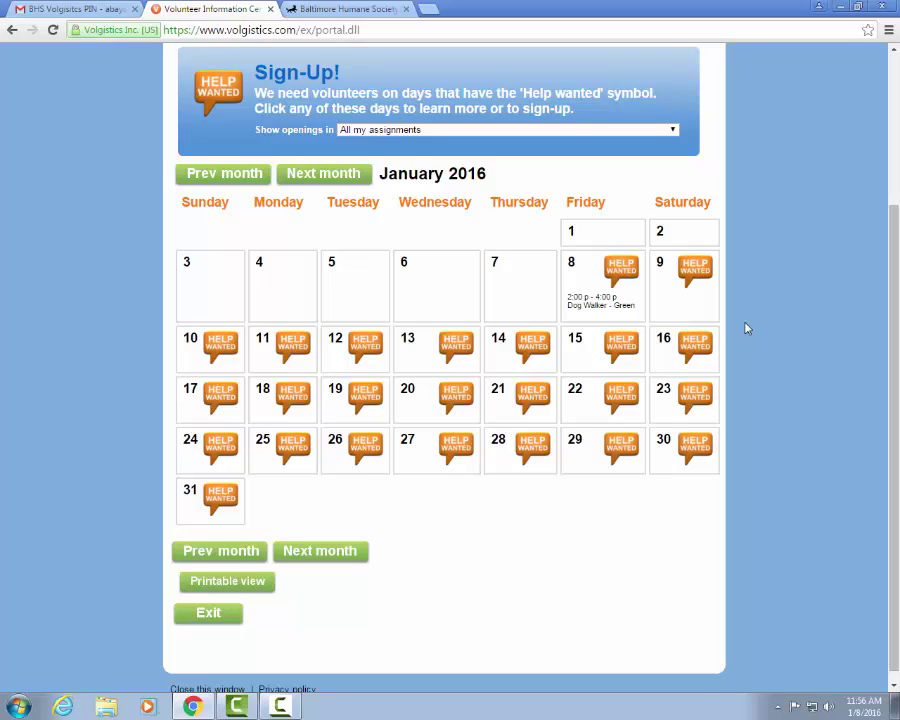
scroll(732, 326, "up", 1)
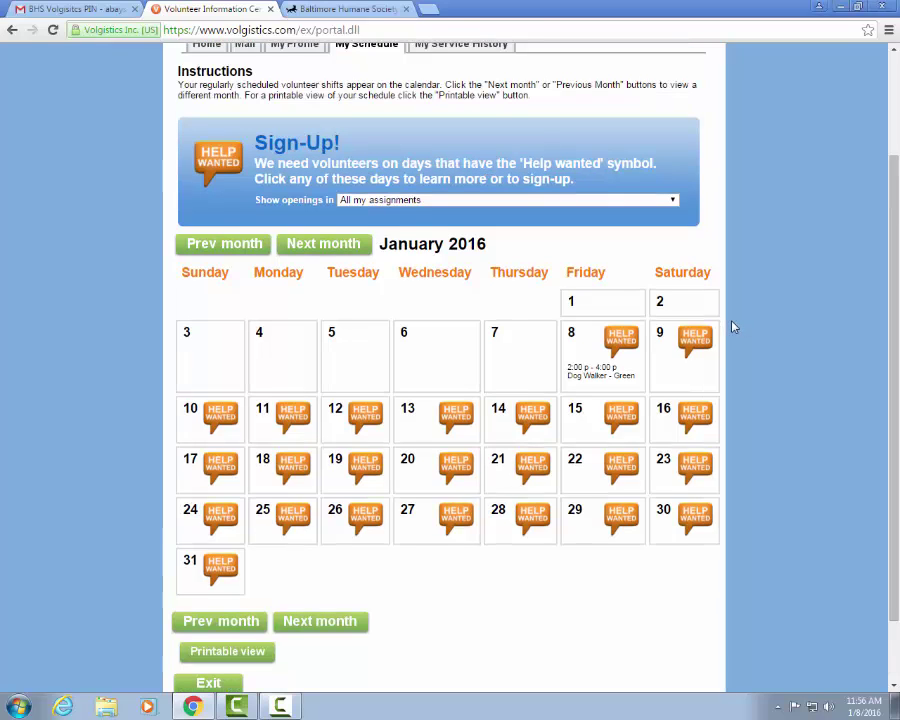
scroll(732, 326, "up", 2)
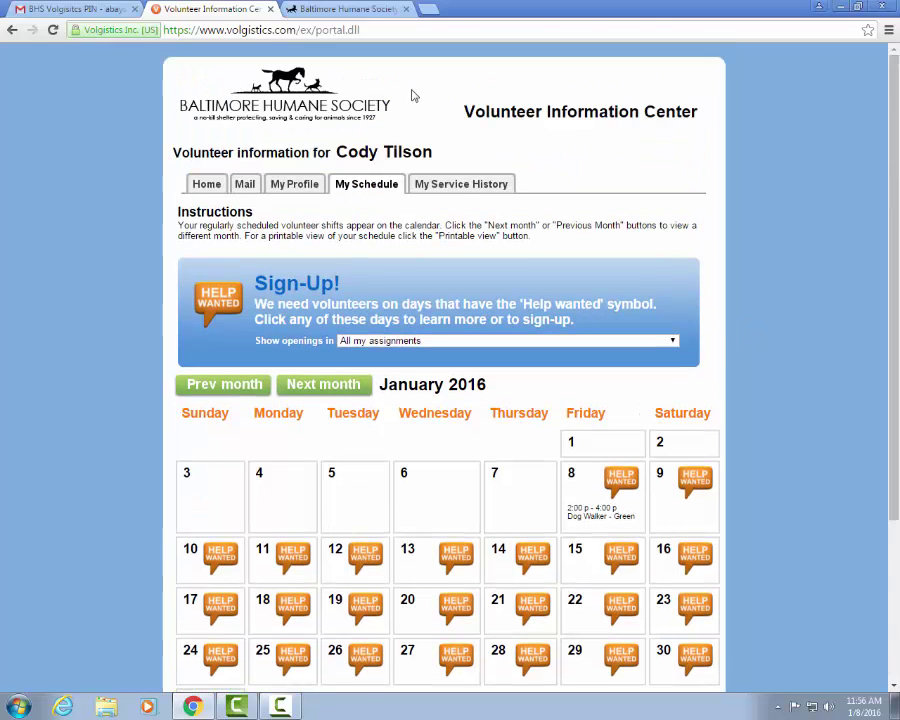
Open the volunteer's service history and review the start date and year-to-date hours in the totals
left_click(451, 194)
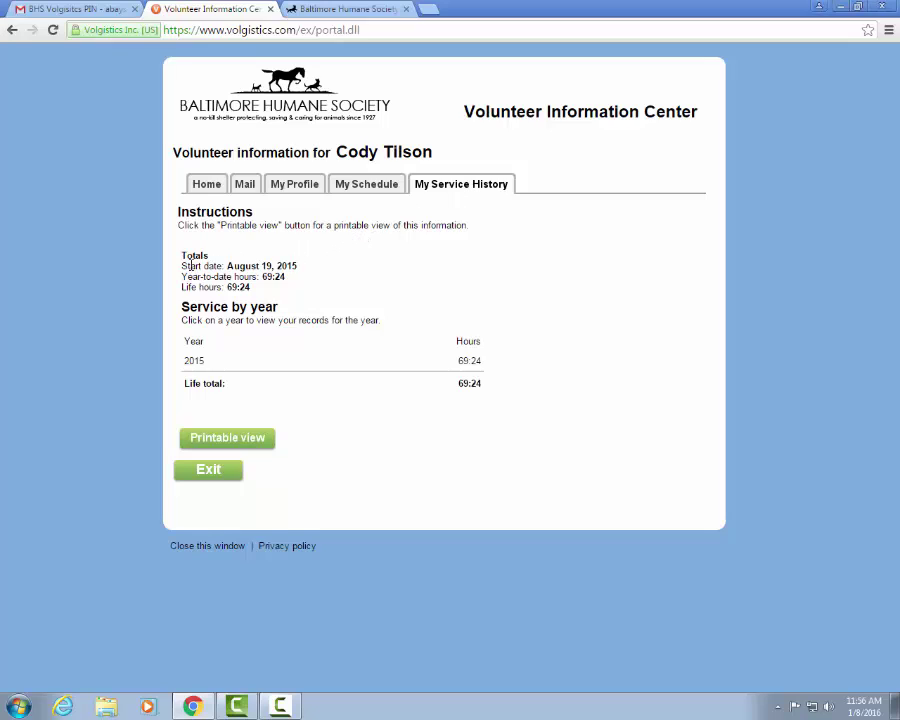
left_click_drag(229, 268, 266, 268)
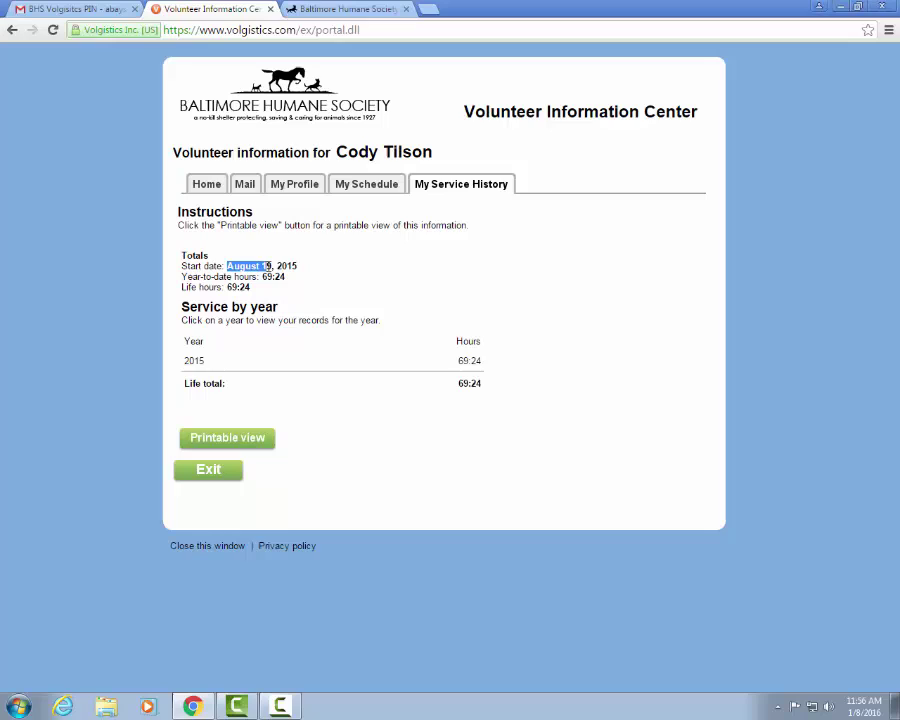
left_click(311, 281)
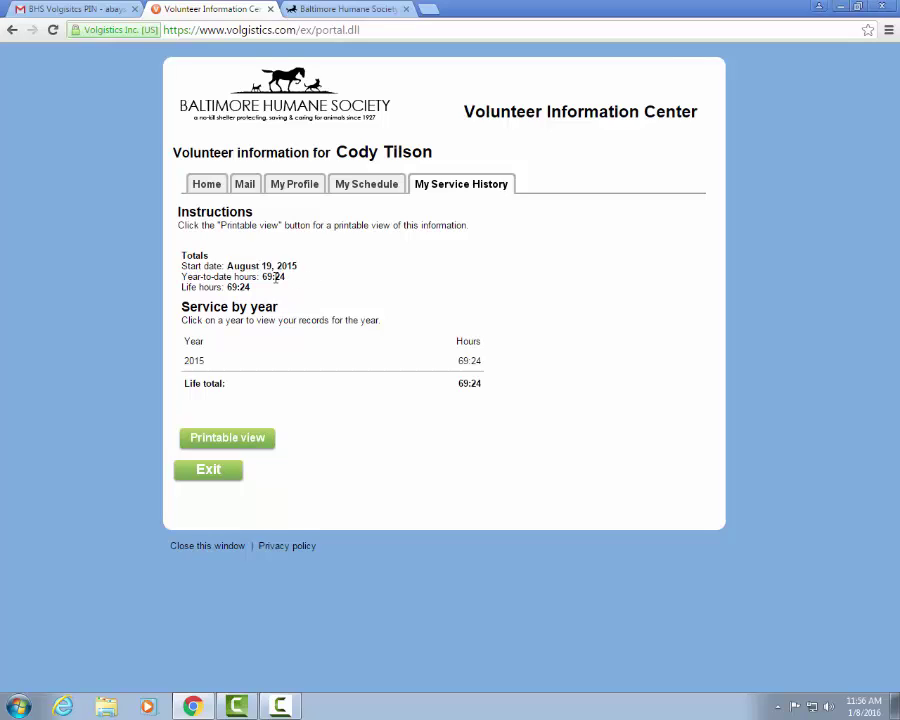
left_click_drag(261, 279, 272, 278)
left_click(281, 286)
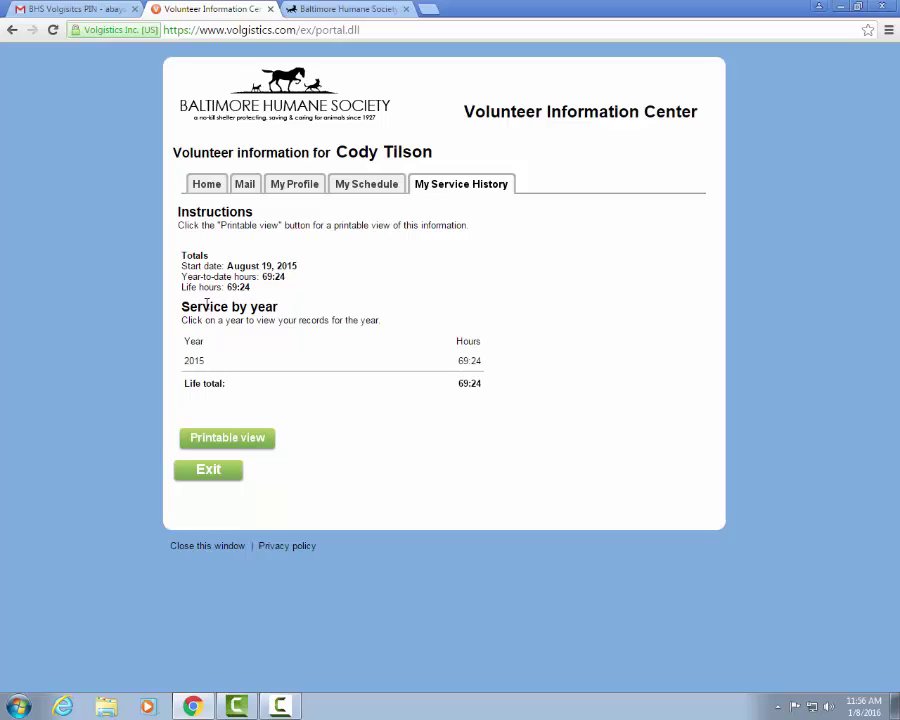
View the 2015 service records, open their printable version, and return to the portal page
left_click(194, 362)
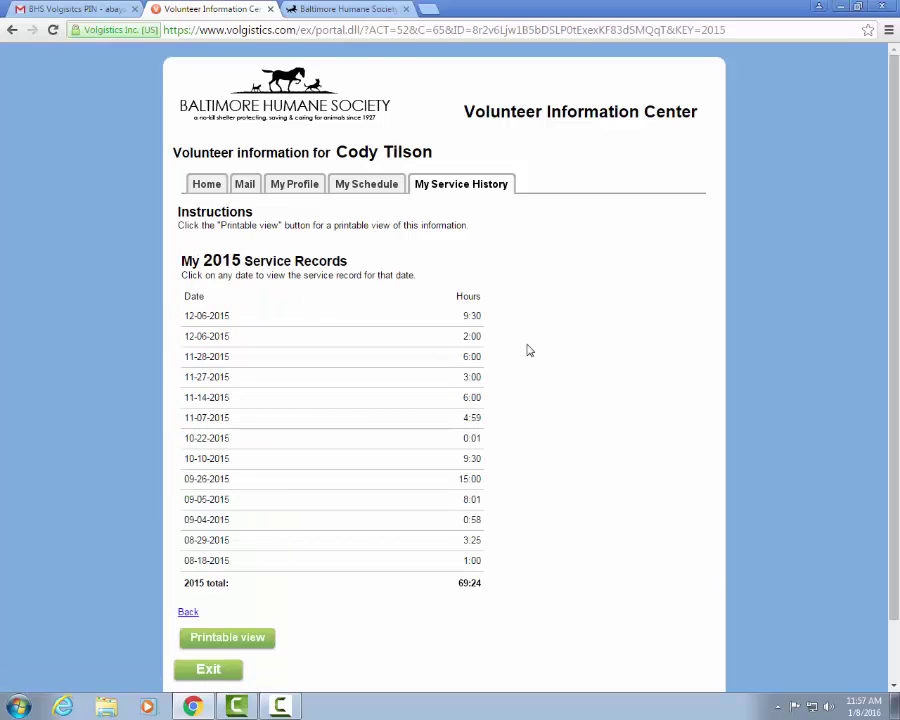
scroll(530, 348, "down", 1)
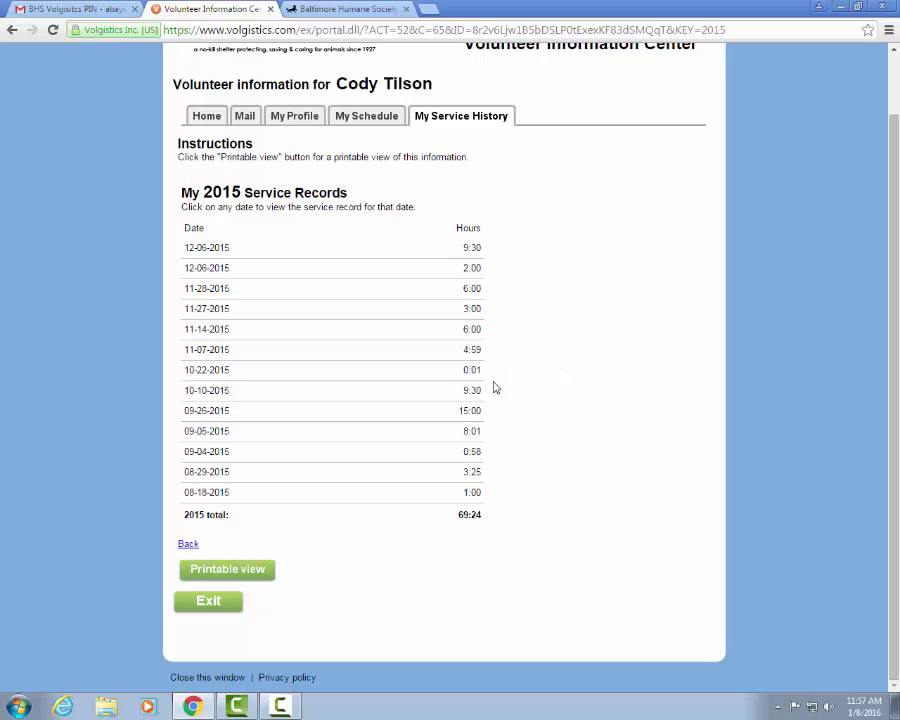
left_click(259, 581)
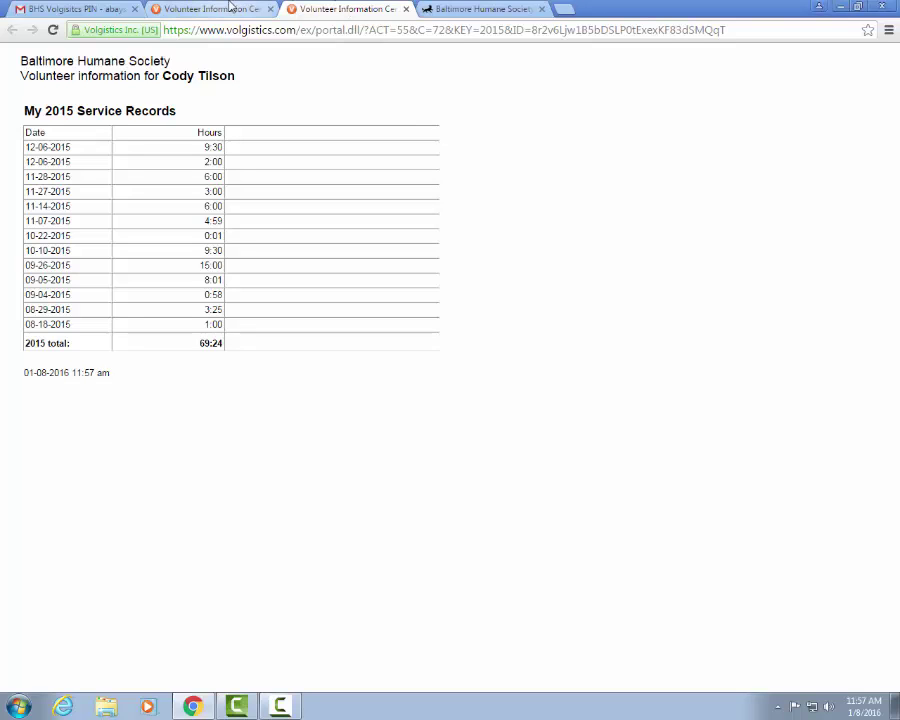
left_click(230, 8)
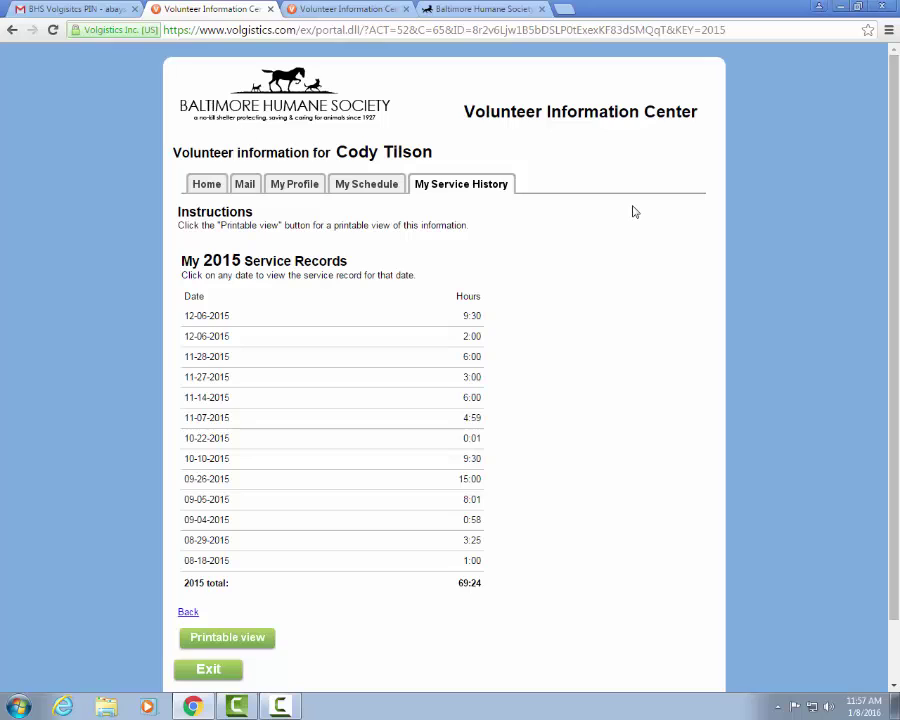
Exit the volunteer portal session and close its browser tab
scroll(634, 212, "down", 1)
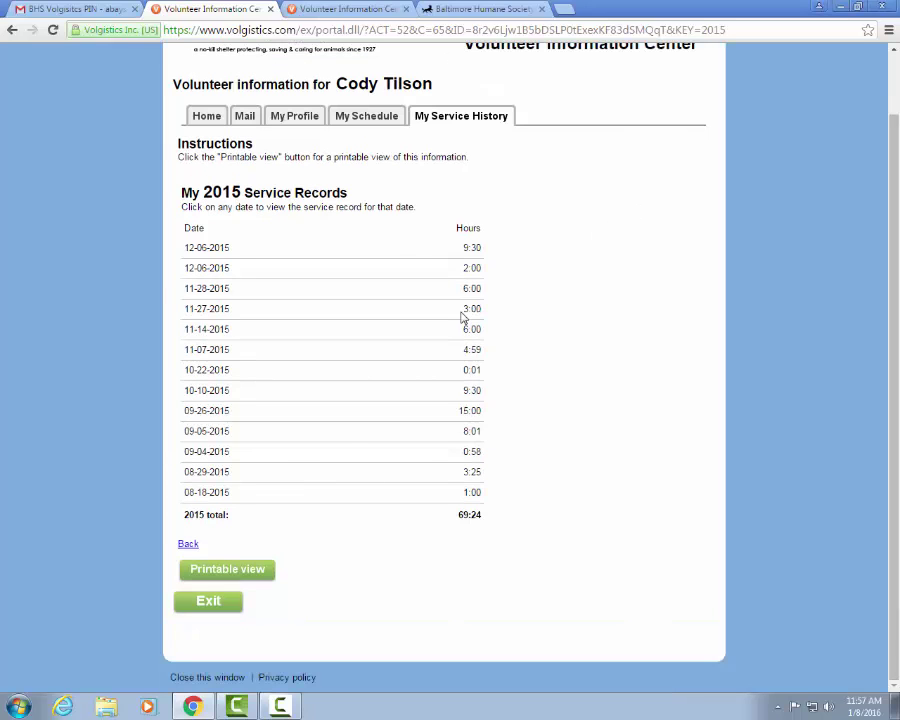
left_click(218, 606)
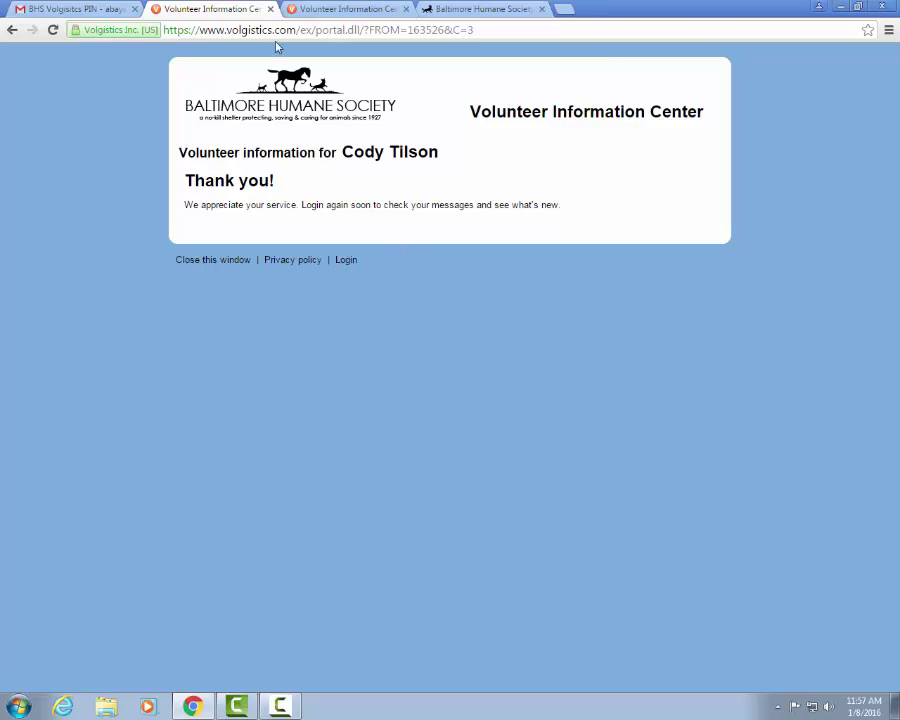
left_click(270, 9)
Open the Volgistics portal link from the PIN e-mail in Gmail and bookmark it as Volunteer Information Center in the Bookmarks bar
left_click(44, 8)
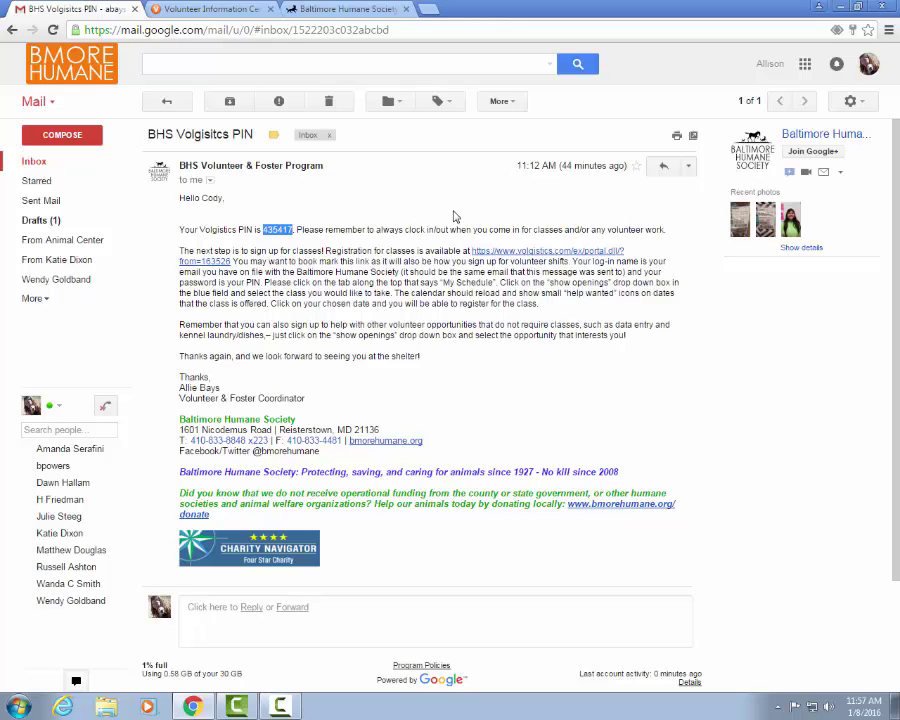
left_click(515, 258)
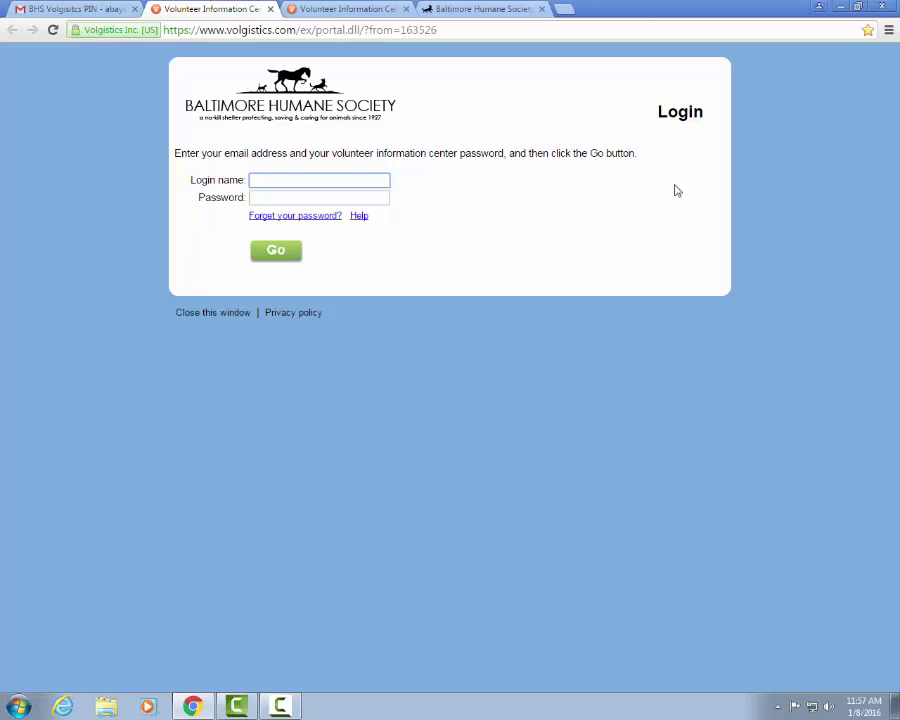
left_click(868, 30)
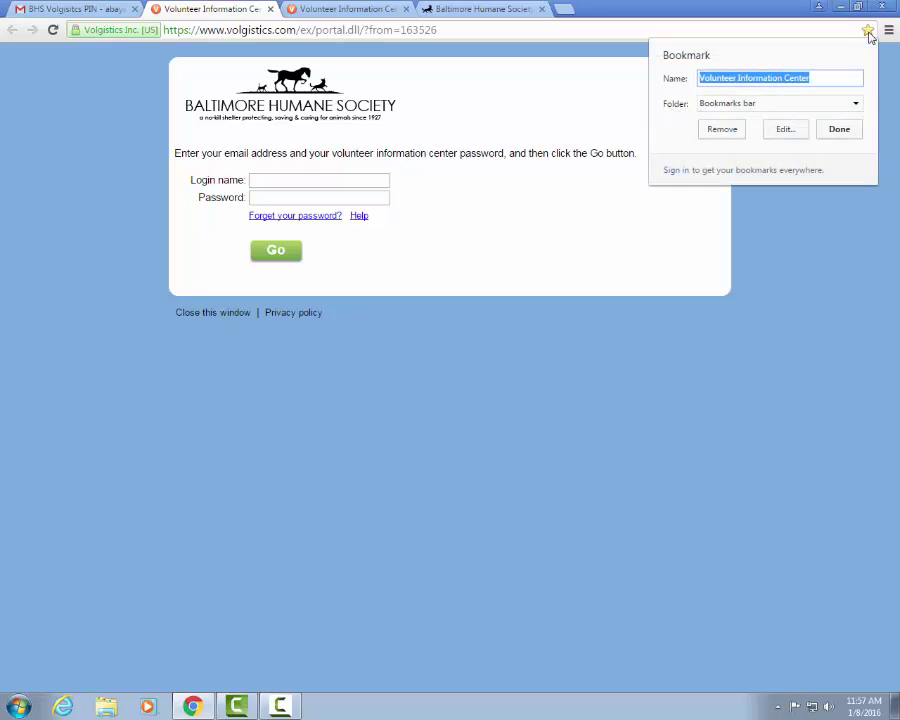
left_click(856, 133)
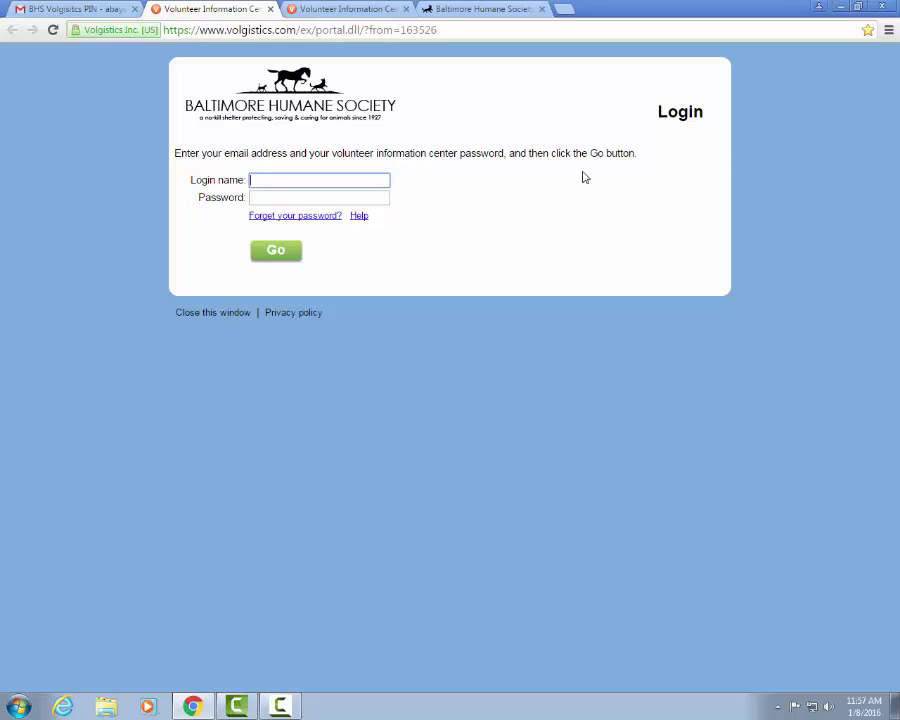
On the Baltimore Humane Society website, go to volunteer Opportunities & Training and open the Volunteer Training Classes sign-up link
left_click(484, 10)
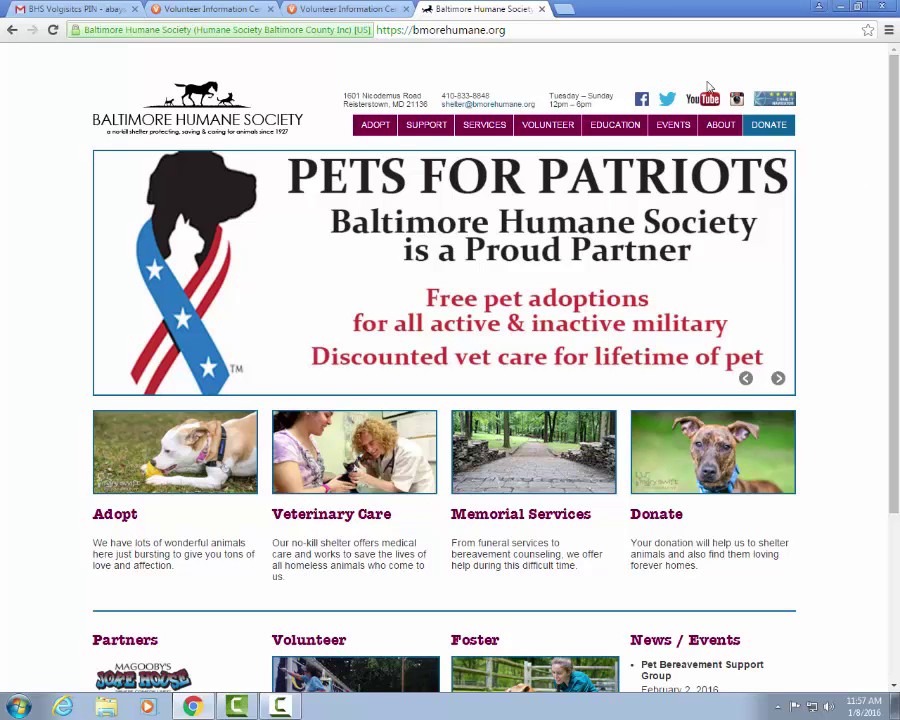
left_click(556, 127)
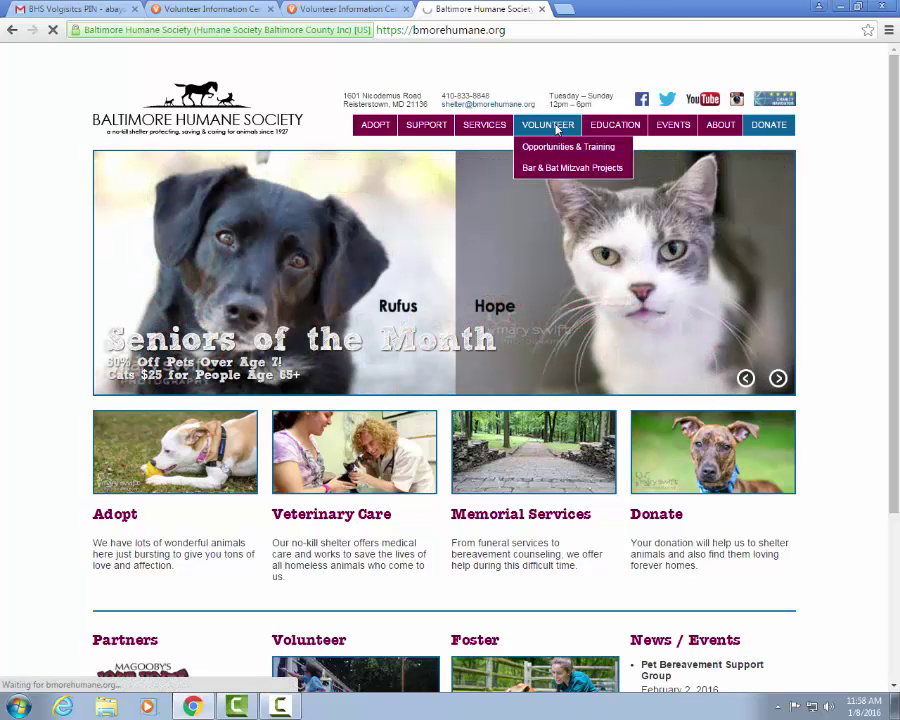
scroll(830, 182, "down", 1)
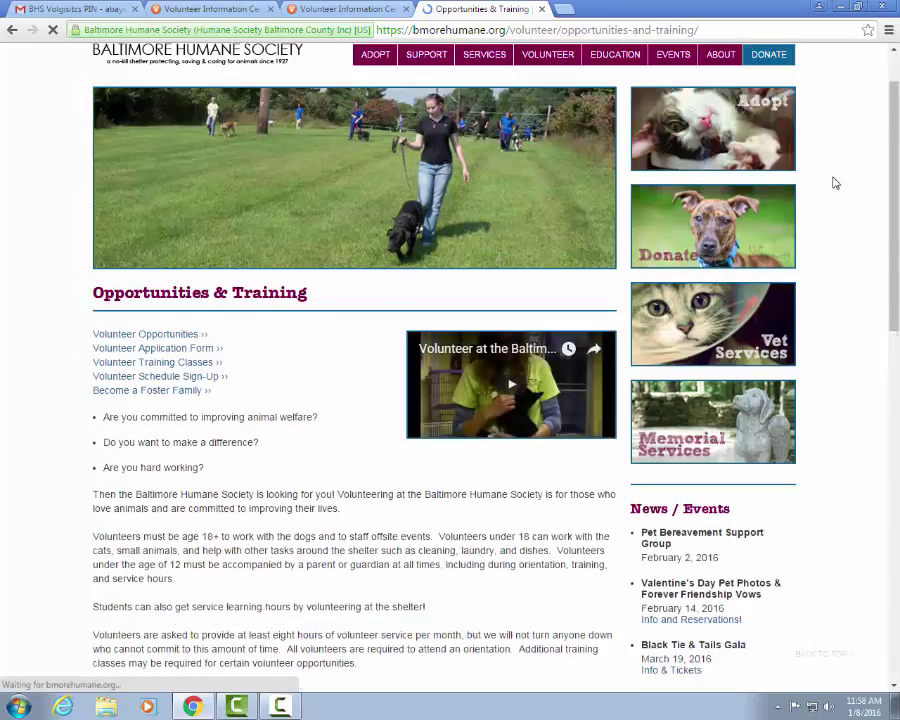
scroll(835, 183, "down", 10)
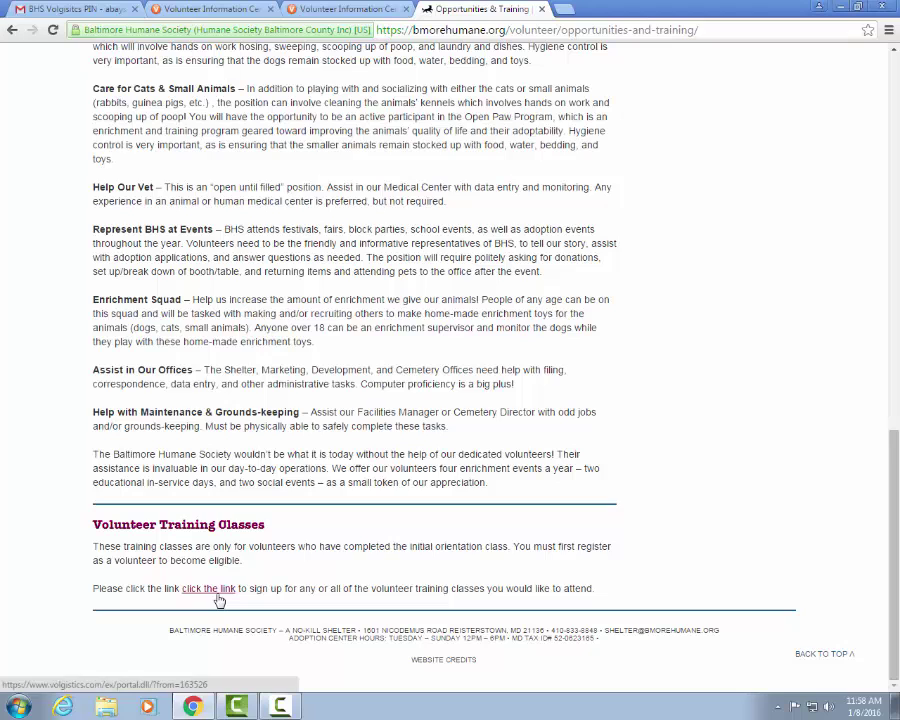
left_click(208, 589)
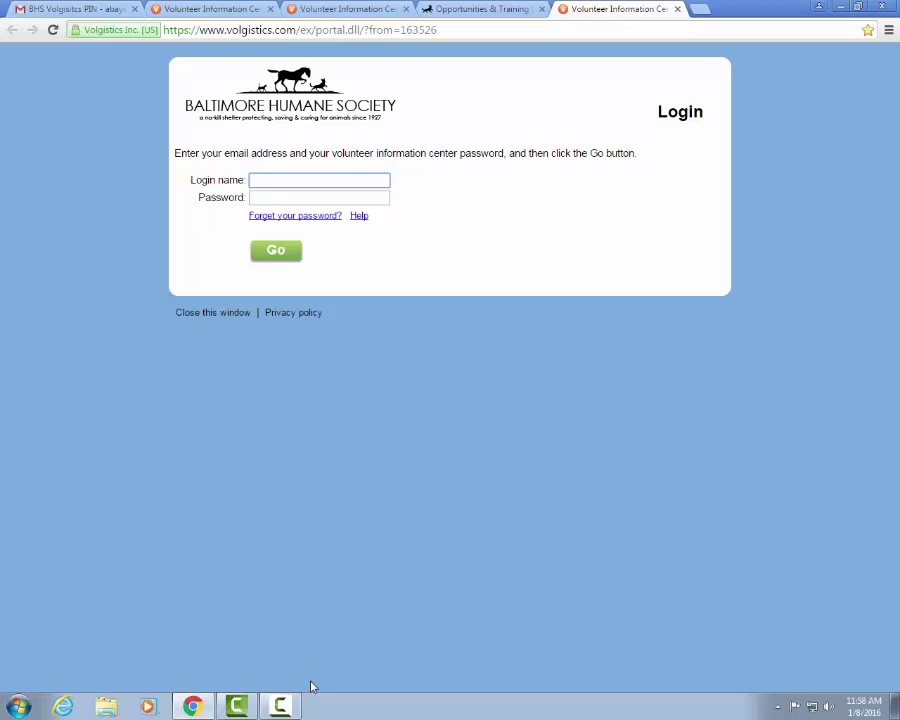
left_click(281, 703)
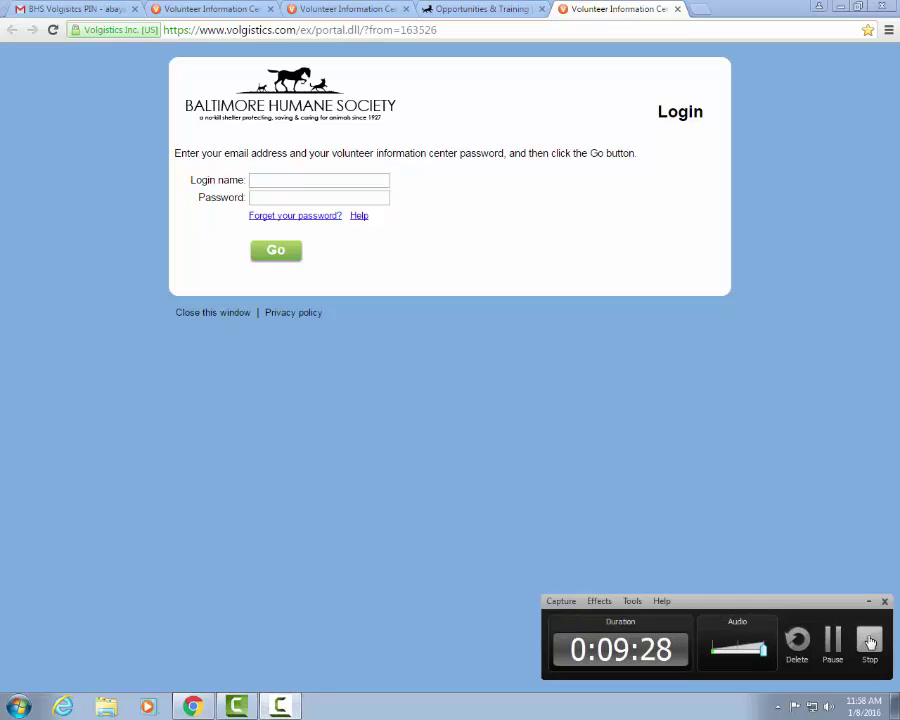